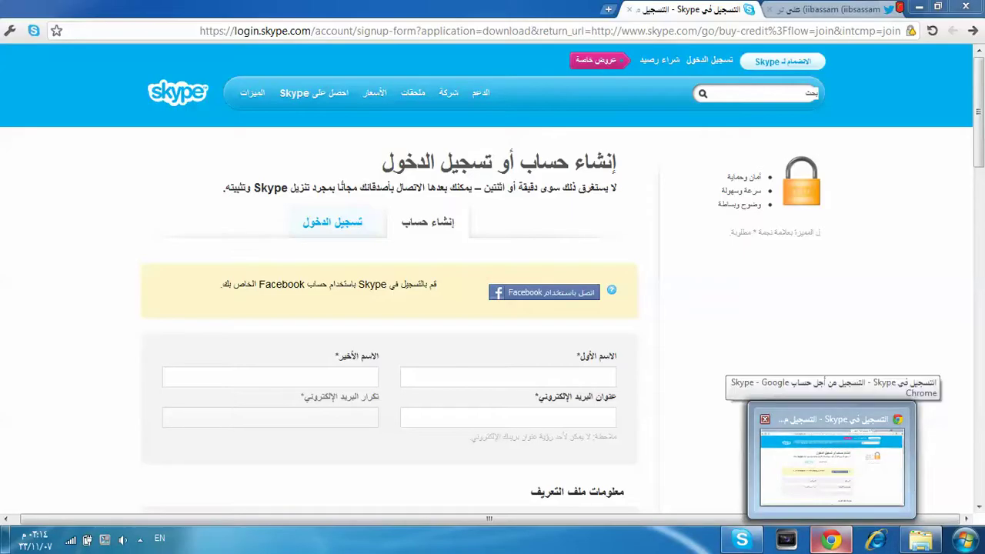
Step: Bring back the Chrome window with the Skype signup page and highlight words in its heading
{"action": "left_click", "coordinate": [831, 465]}
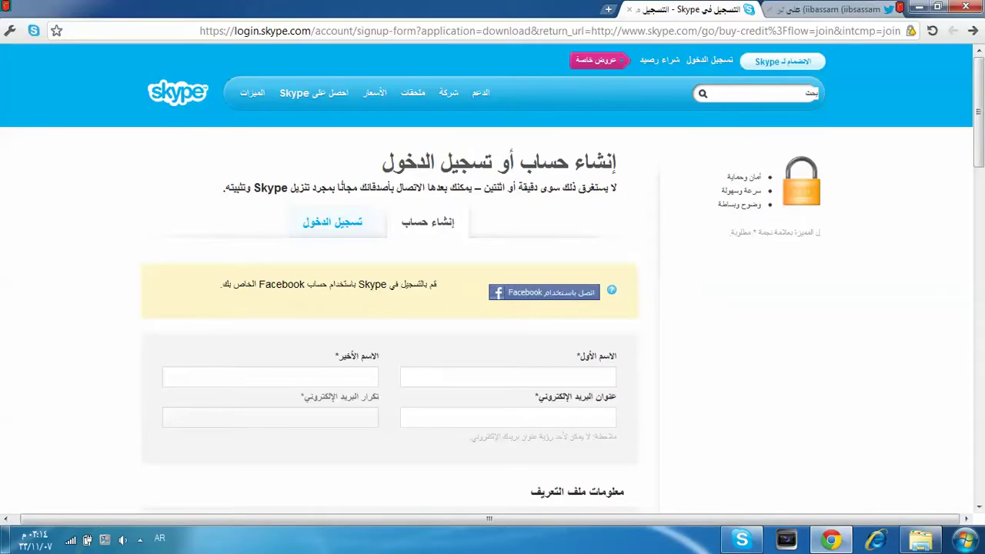
{"action": "left_click_drag", "start_coordinate": [491, 163], "coordinate": [434, 162]}
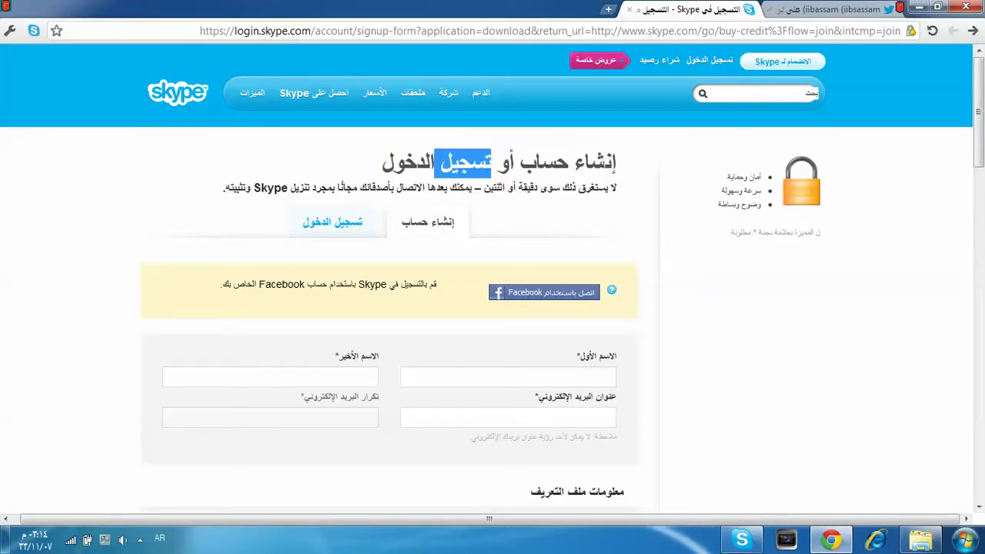
{"action": "left_click", "coordinate": [461, 162]}
{"action": "triple_click", "coordinate": [461, 162]}
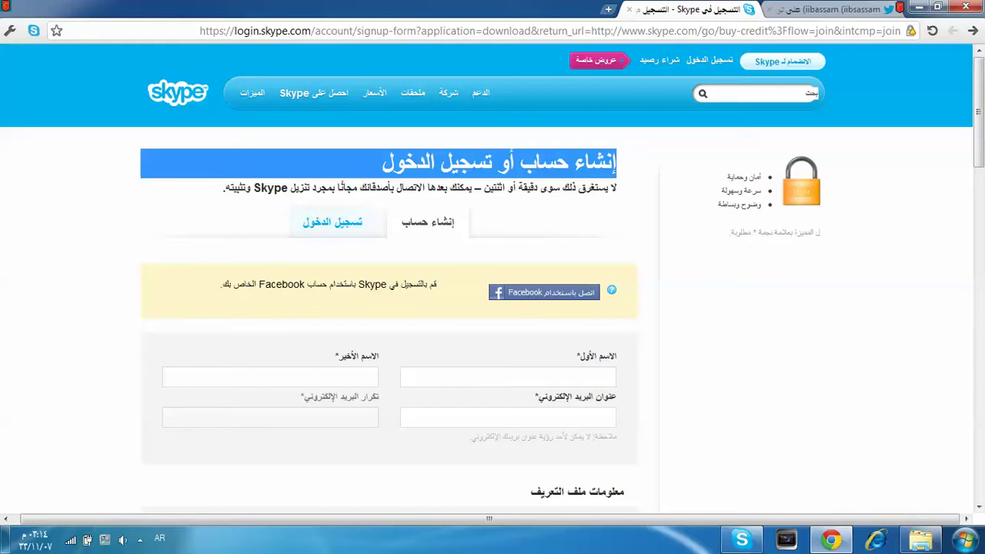
{"action": "left_click", "coordinate": [540, 163]}
{"action": "double_click", "coordinate": [540, 162]}
{"action": "left_click", "coordinate": [540, 162]}
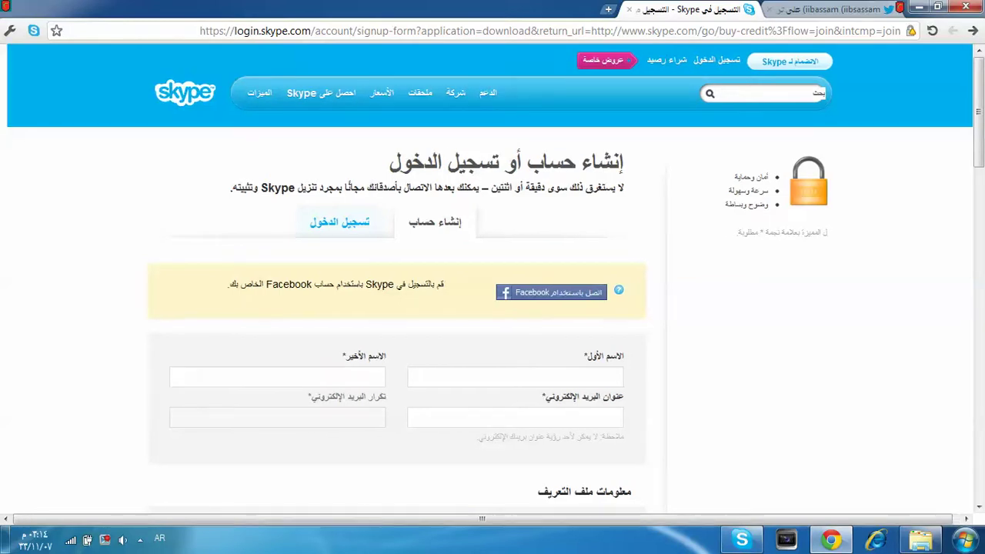
Step: Scroll down the signup form to the First name field
{"action": "scroll", "coordinate": [492, 292], "scroll_direction": "down", "scroll_amount": 2}
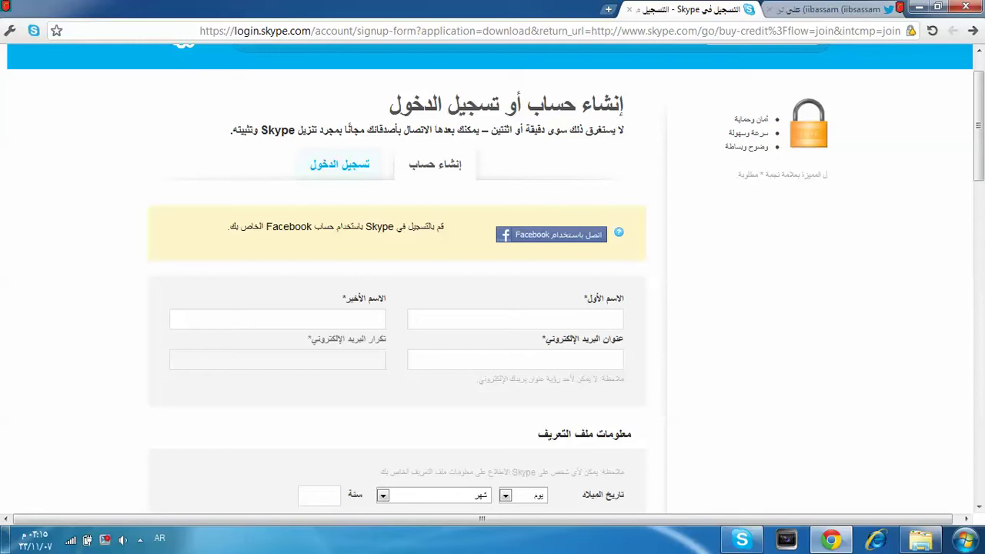
{"action": "key", "text": "ctrl+l"}
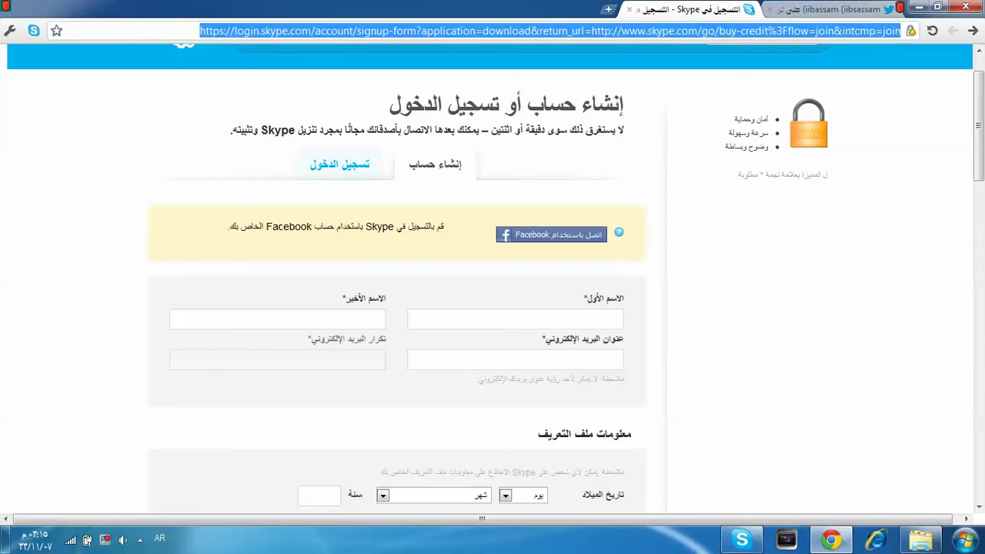
{"action": "scroll", "coordinate": [492, 277], "scroll_direction": "down", "scroll_amount": 1}
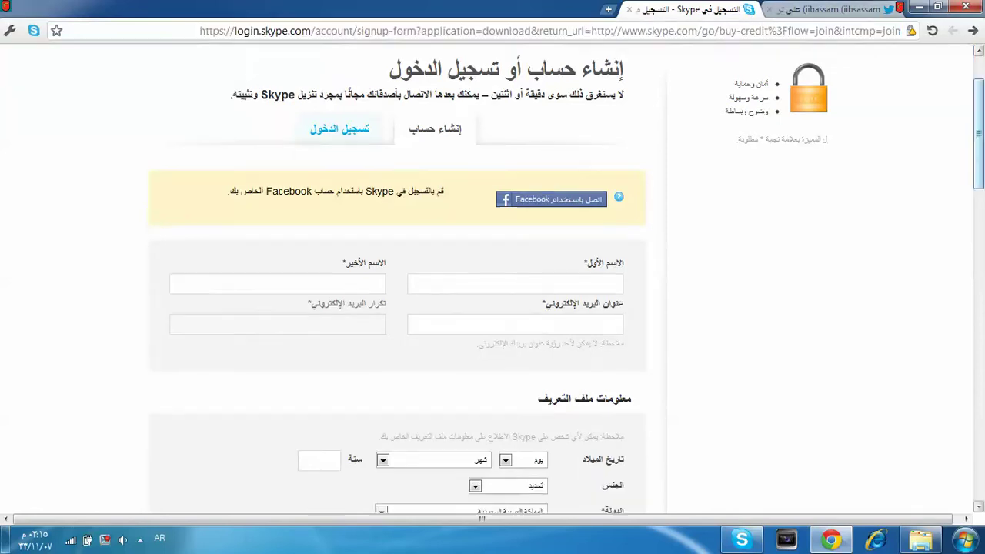
{"action": "left_click", "coordinate": [515, 283]}
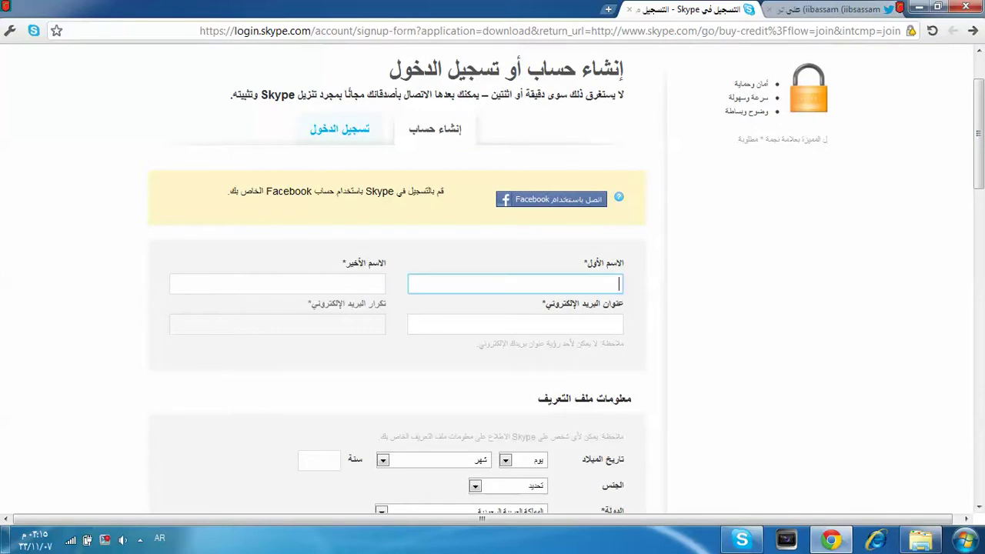
Step: Switch input to English and enter the first and last name
{"action": "key", "text": "alt+shift"}
{"action": "key", "text": "Tab"}
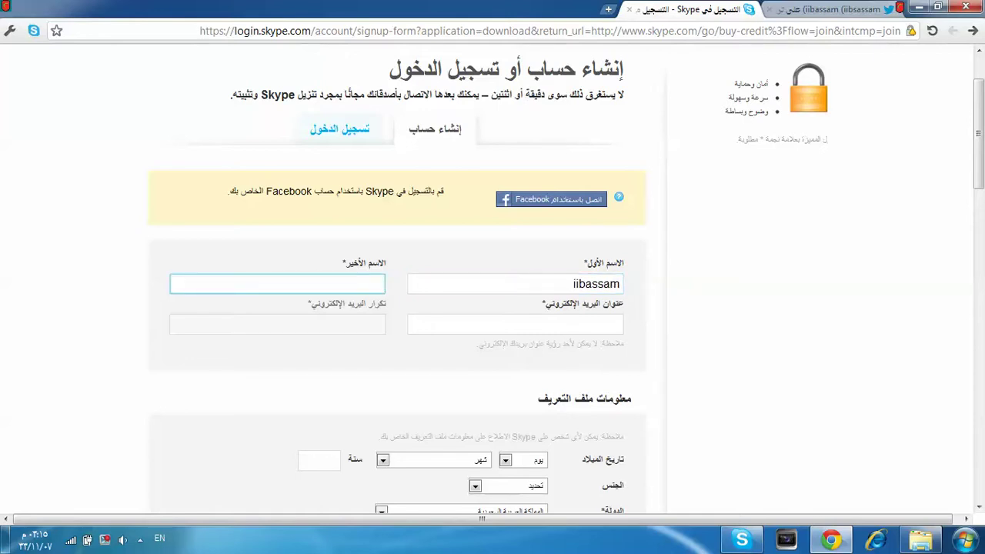
{"action": "key", "text": "Tab"}
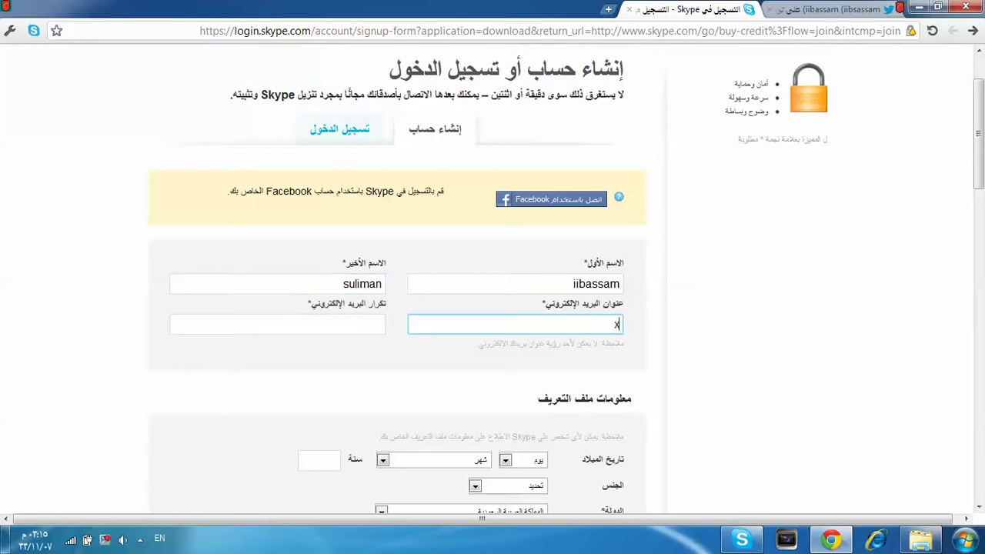
Step: Enter the Hotmail address in both the E-mail and Repeat e-mail fields
{"action": "key", "text": "BackSpace"}
{"action": "key", "text": "BackSpace"}
{"action": "key", "text": "BackSpace"}
{"action": "key", "text": "BackSpace"}
{"action": "key", "text": "BackSpace"}
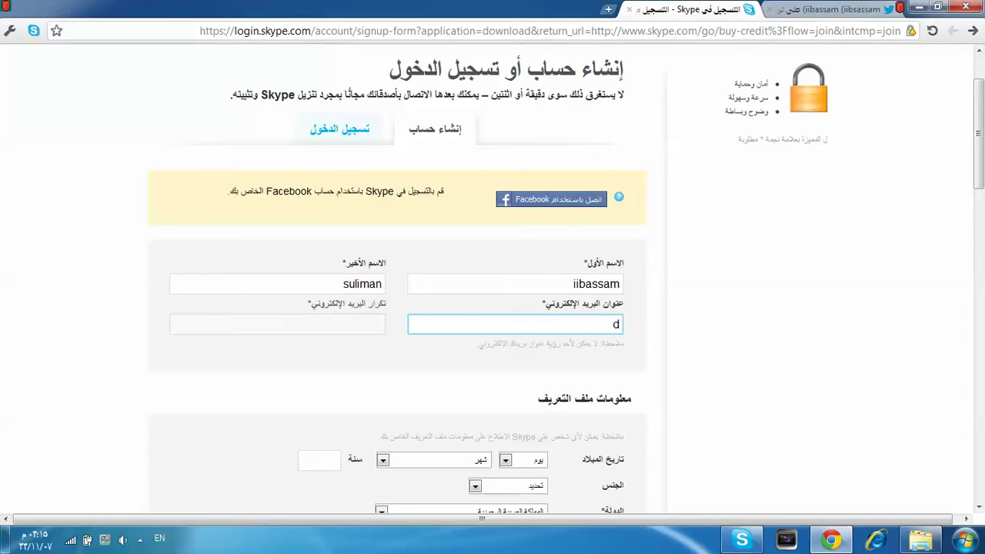
{"action": "key", "text": "BackSpace"}
{"action": "key", "text": "BackSpace"}
{"action": "key", "text": "BackSpace"}
{"action": "key", "text": "BackSpace"}
{"action": "key", "text": "BackSpace"}
{"action": "key", "text": "BackSpace"}
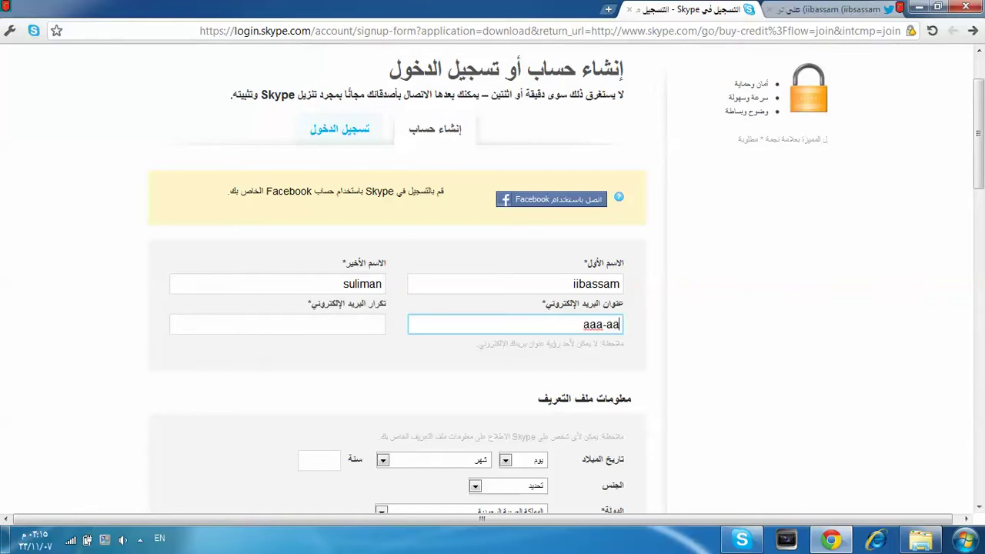
{"action": "key", "text": "BackSpace"}
{"action": "key", "text": "BackSpace"}
{"action": "key", "text": "BackSpace"}
{"action": "key", "text": "BackSpace"}
{"action": "key", "text": "BackSpace"}
{"action": "key", "text": "BackSpace"}
{"action": "key", "text": "BackSpace"}
{"action": "key", "text": "BackSpace"}
{"action": "key", "text": "BackSpace"}
{"action": "key", "text": "BackSpace"}
{"action": "key", "text": "BackSpace"}
{"action": "key", "text": "BackSpace"}
{"action": "key", "text": "BackSpace"}
{"action": "key", "text": "BackSpace"}
{"action": "key", "text": "BackSpace"}
{"action": "key", "text": "BackSpace"}
{"action": "key", "text": "BackSpace"}
{"action": "key", "text": "Tab"}
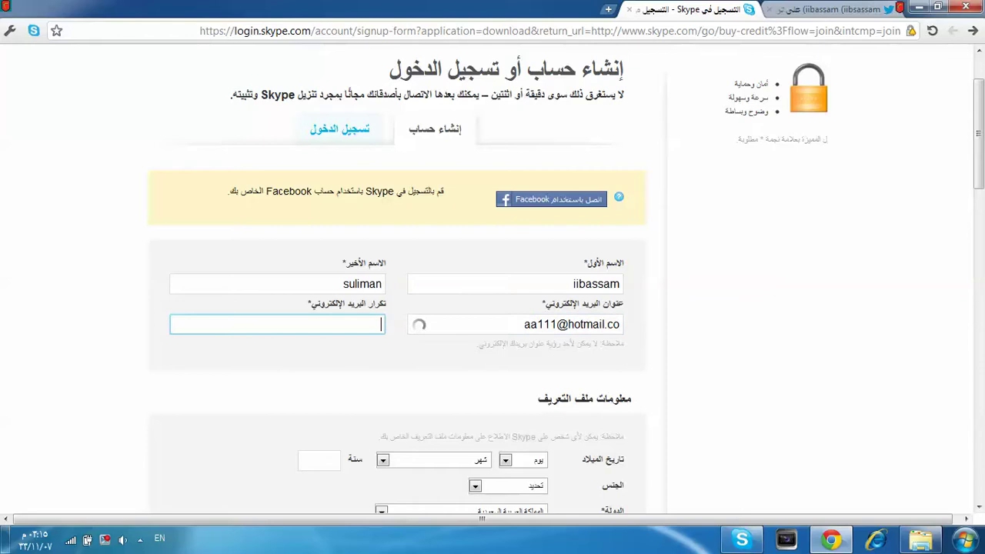
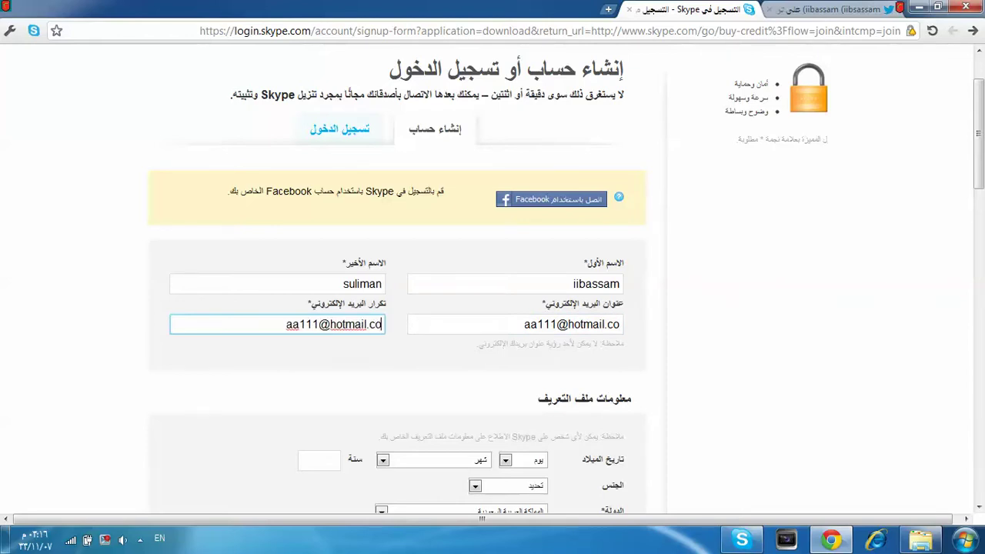
{"action": "scroll", "coordinate": [492, 277], "scroll_direction": "down", "scroll_amount": 3}
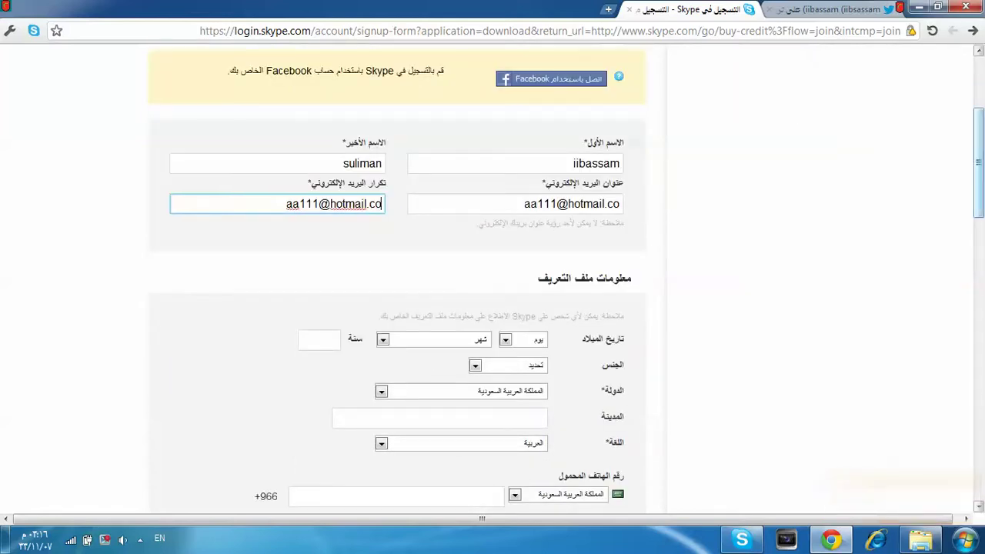
Step: Set the birth date to 13 March 1990
{"action": "scroll", "coordinate": [492, 277], "scroll_direction": "up", "scroll_amount": 1}
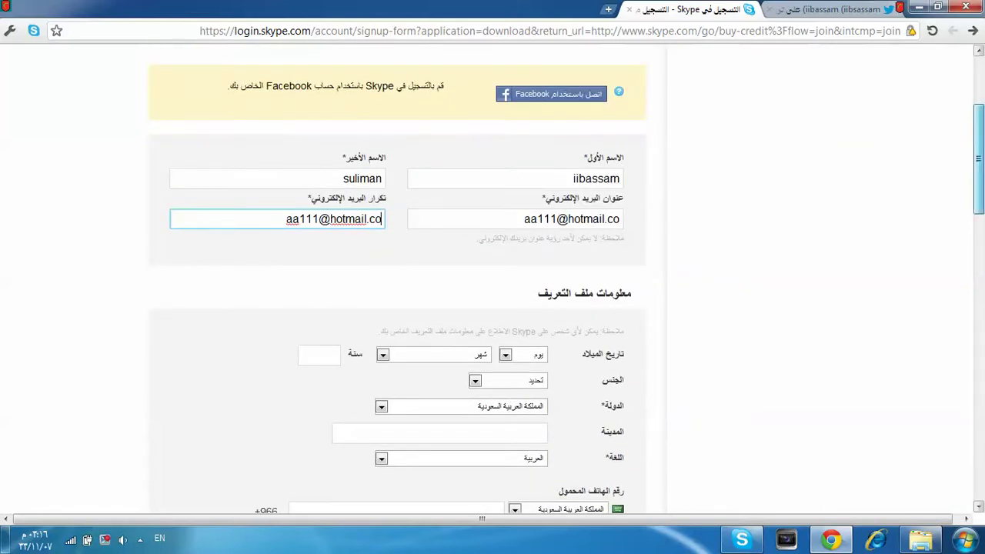
{"action": "scroll", "coordinate": [492, 277], "scroll_direction": "down", "scroll_amount": 3}
{"action": "left_click", "coordinate": [525, 226]}
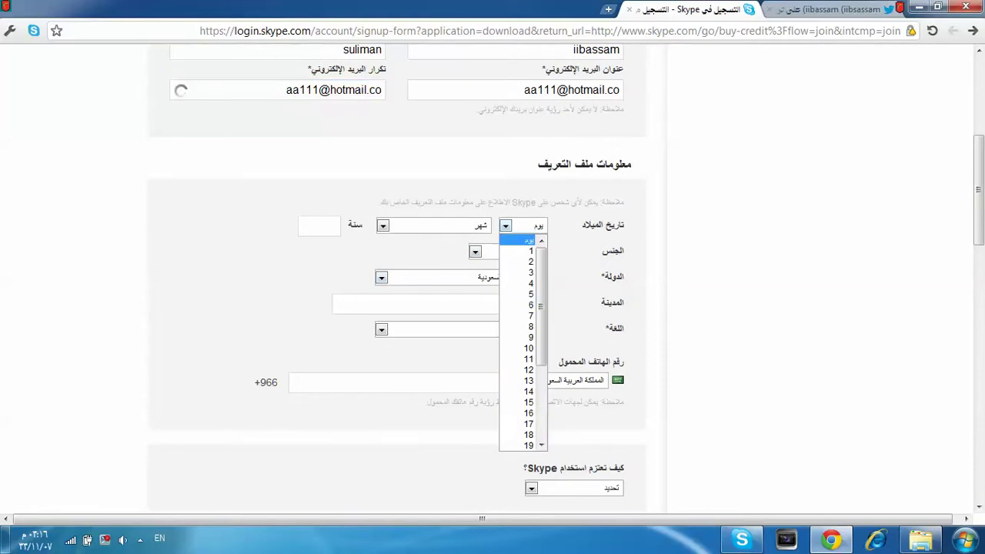
{"action": "left_click", "coordinate": [517, 371]}
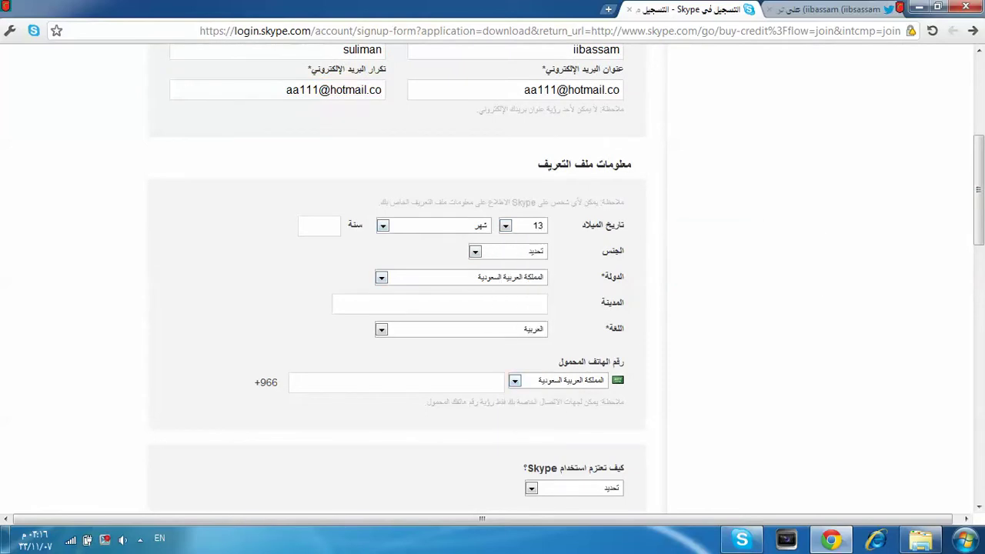
{"action": "left_click", "coordinate": [435, 225]}
{"action": "left_click", "coordinate": [435, 272]}
{"action": "left_click", "coordinate": [319, 226]}
{"action": "type", "text": "190"}
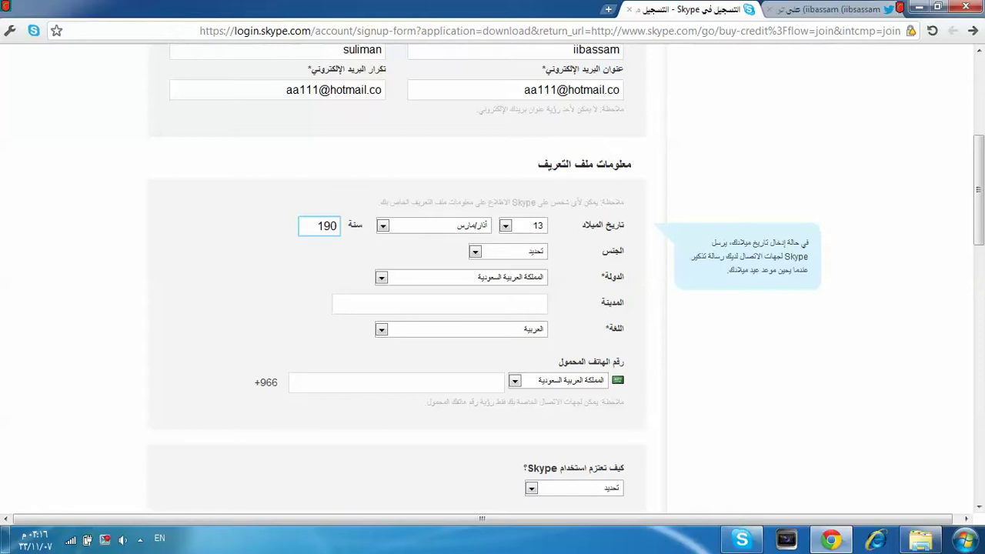
{"action": "key", "text": "BackSpace"}
{"action": "type", "text": "90"}
{"action": "key", "text": "Tab"}
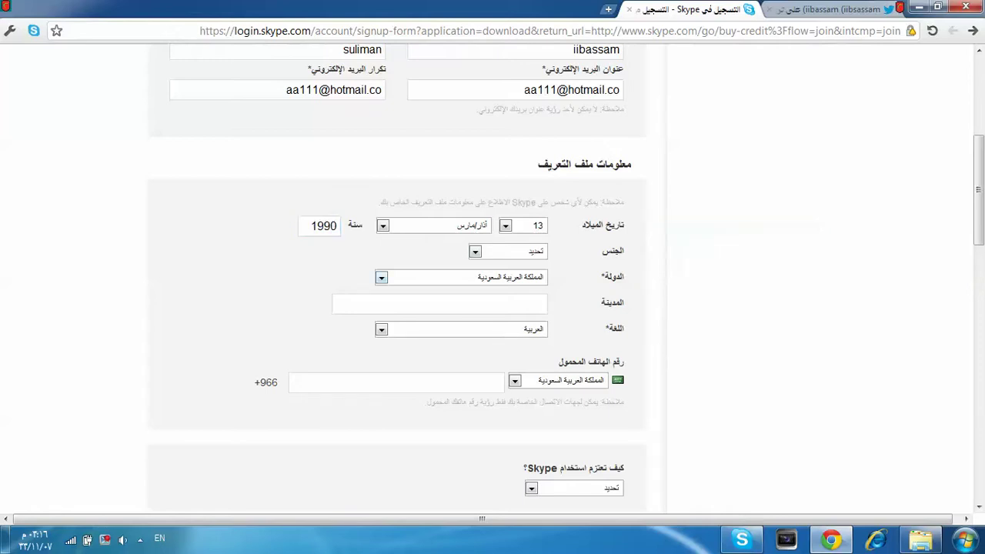
Step: Choose male (ذكر) as the gender and fill in the city
{"action": "key", "text": "alt+Down"}
{"action": "key", "text": "Down"}
{"action": "key", "text": "Down"}
{"action": "key", "text": "Up"}
{"action": "key", "text": "Return"}
{"action": "left_click", "coordinate": [439, 304]}
{"action": "type", "text": "d"}
{"action": "key", "text": "BackSpace"}
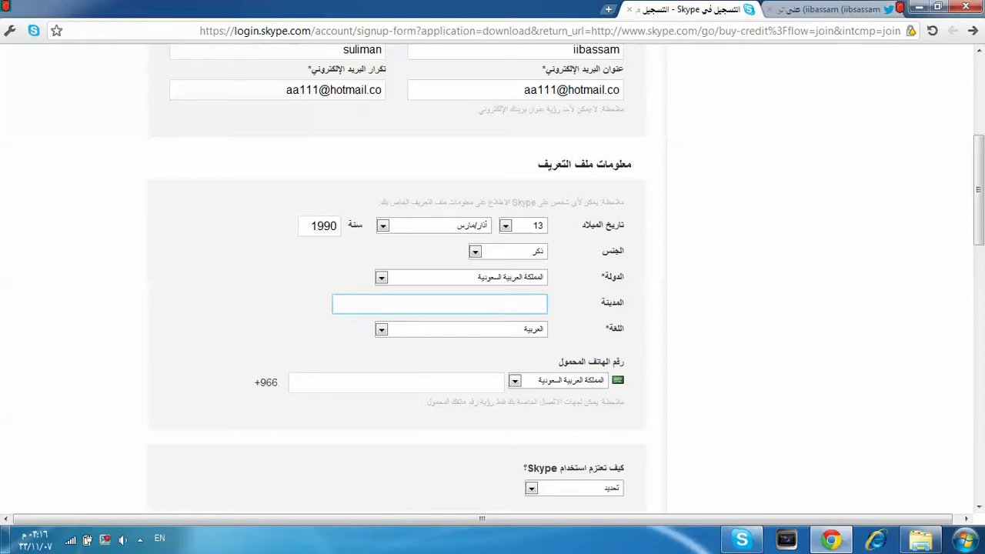
{"action": "type", "text": "q"}
{"action": "key", "text": "Caps_Lock"}
{"action": "key", "text": "Caps_Lock"}
{"action": "type", "text": "assim"}
{"action": "key", "text": "Tab"}
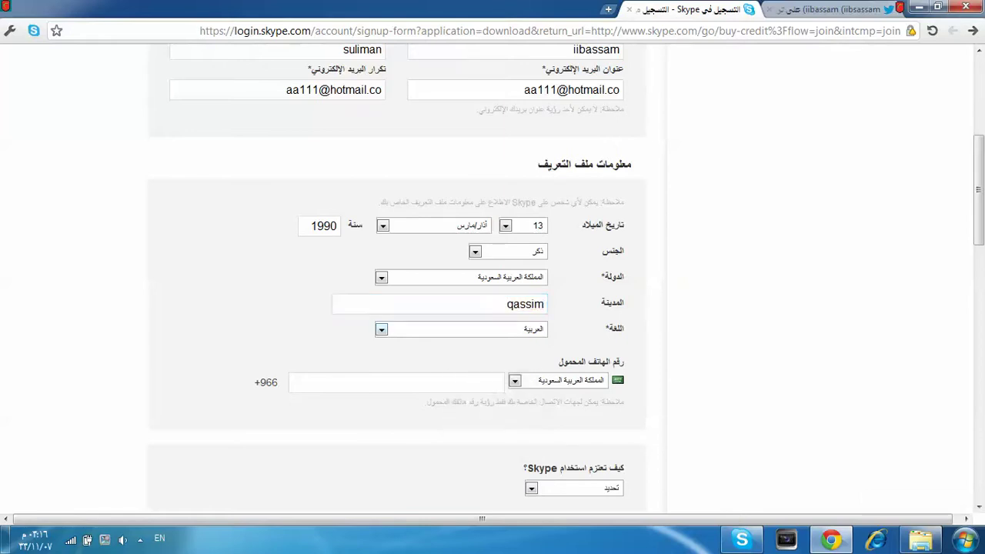
{"action": "left_click", "coordinate": [500, 383]}
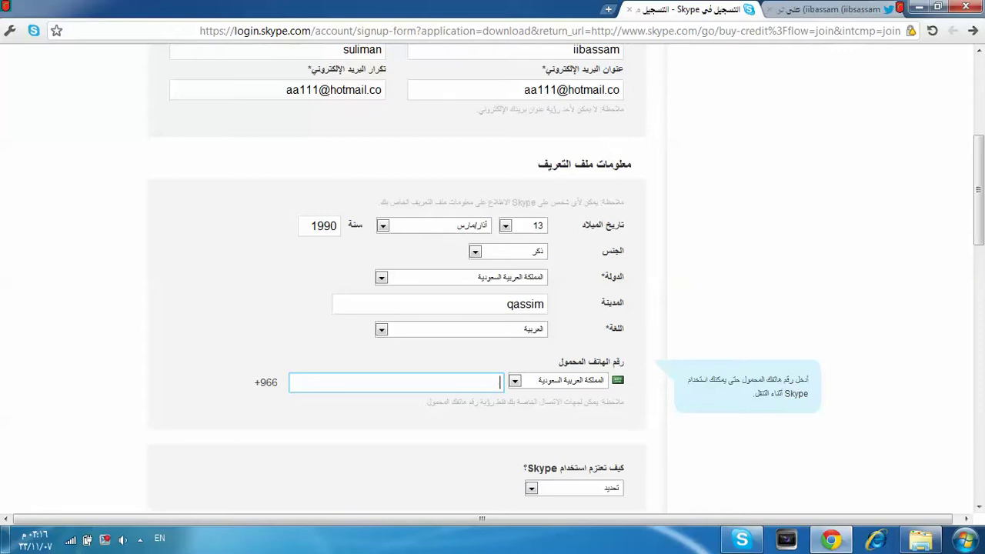
Step: Set Skype usage to personal conversations and enter the new Skype name
{"action": "scroll", "coordinate": [493, 277], "scroll_direction": "down", "scroll_amount": 4}
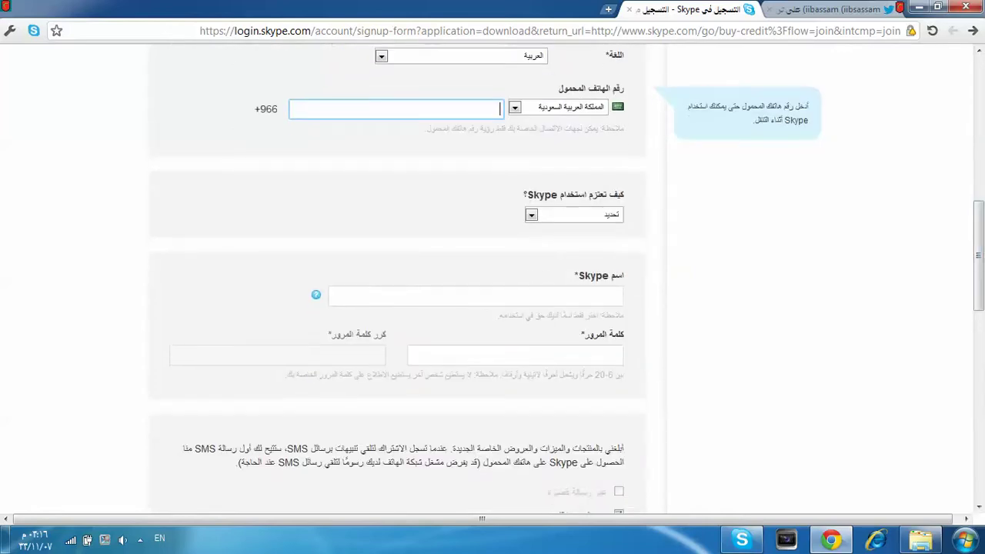
{"action": "left_click", "coordinate": [475, 296]}
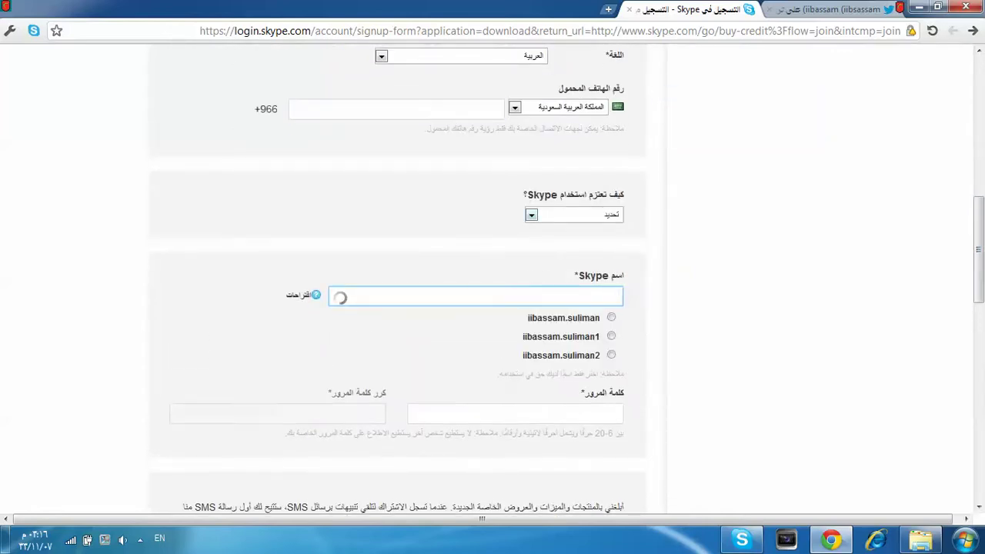
{"action": "left_click", "coordinate": [573, 215]}
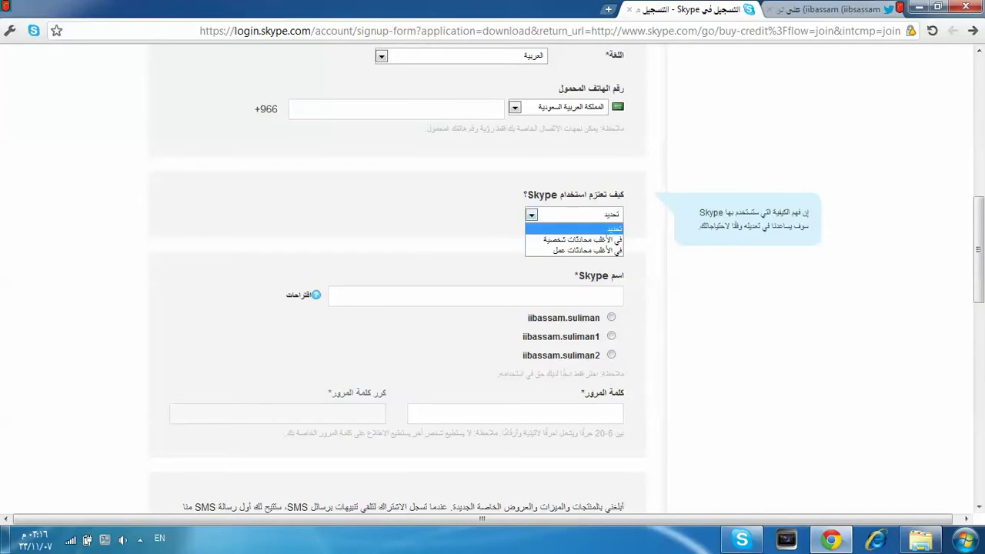
{"action": "key", "text": "Down"}
{"action": "key", "text": "Down"}
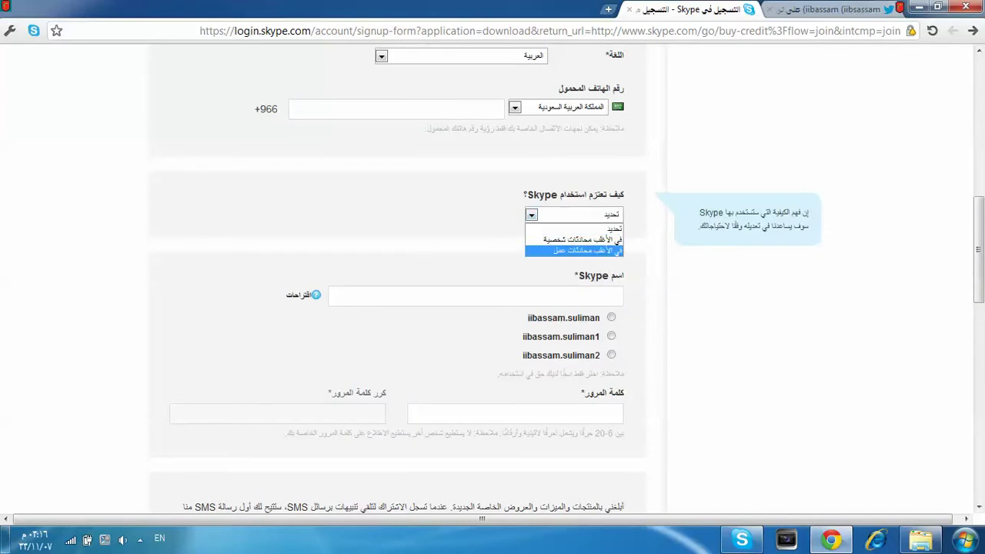
{"action": "key", "text": "Up"}
{"action": "key", "text": "Return"}
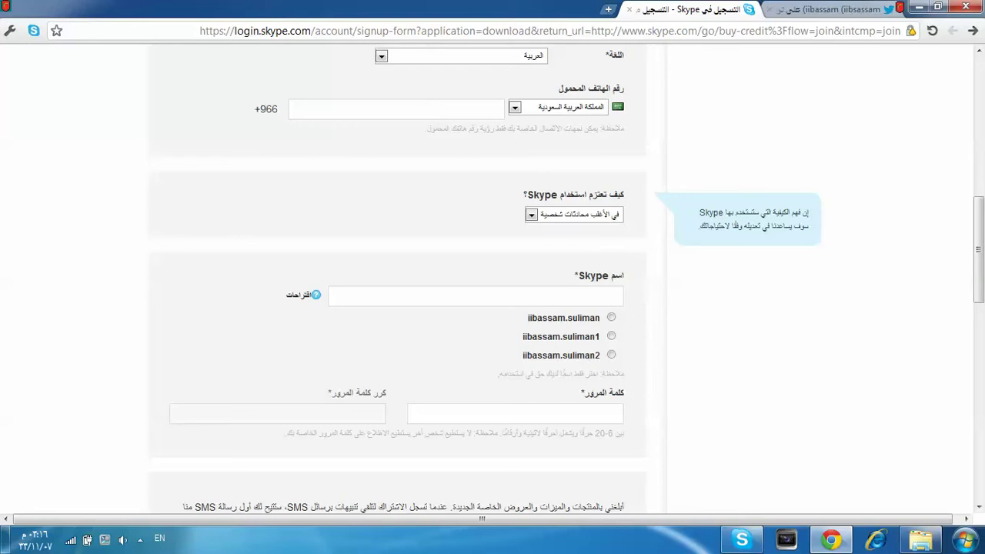
{"action": "left_click", "coordinate": [341, 297]}
{"action": "type", "text": "a"}
{"action": "key", "text": "BackSpace"}
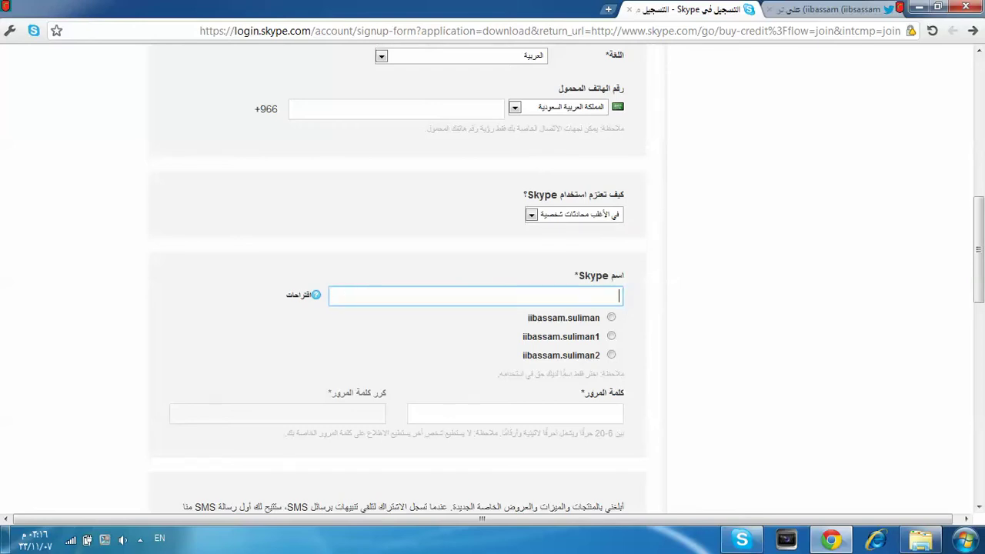
{"action": "type", "text": "iibassam11"}
Step: Enter the seven-character password in both password fields
{"action": "left_click", "coordinate": [515, 414]}
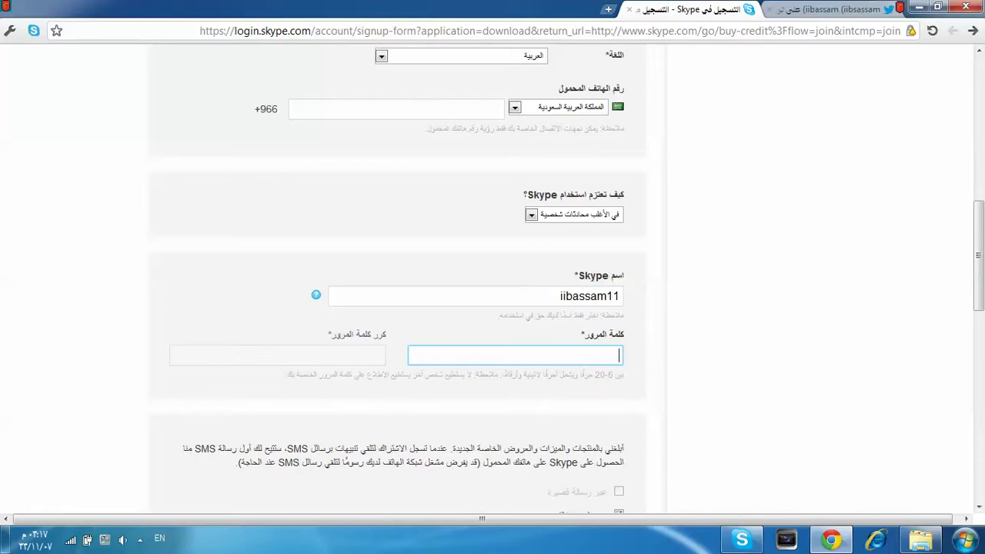
{"action": "type", "text": "a"}
{"action": "key", "text": "BackSpace"}
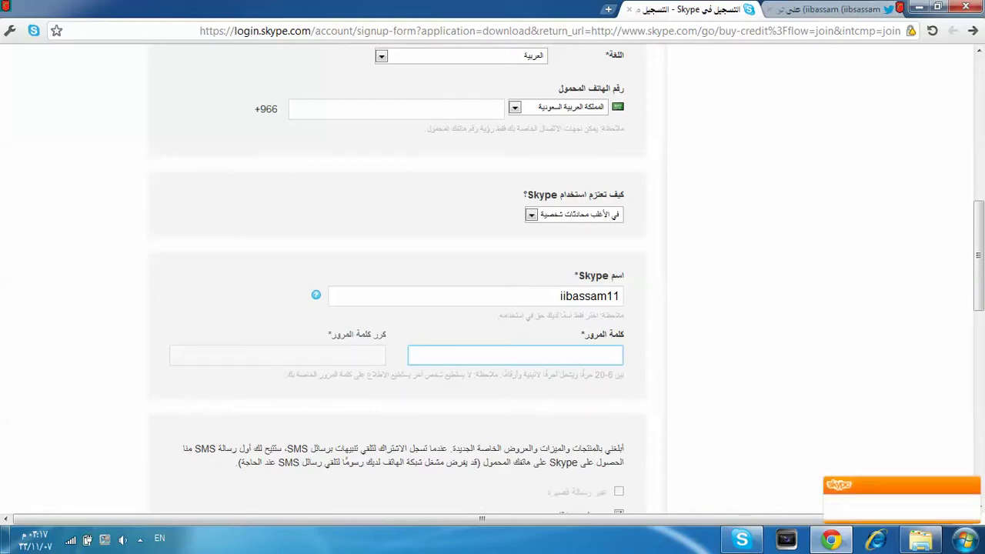
{"action": "type", "text": "123456"}
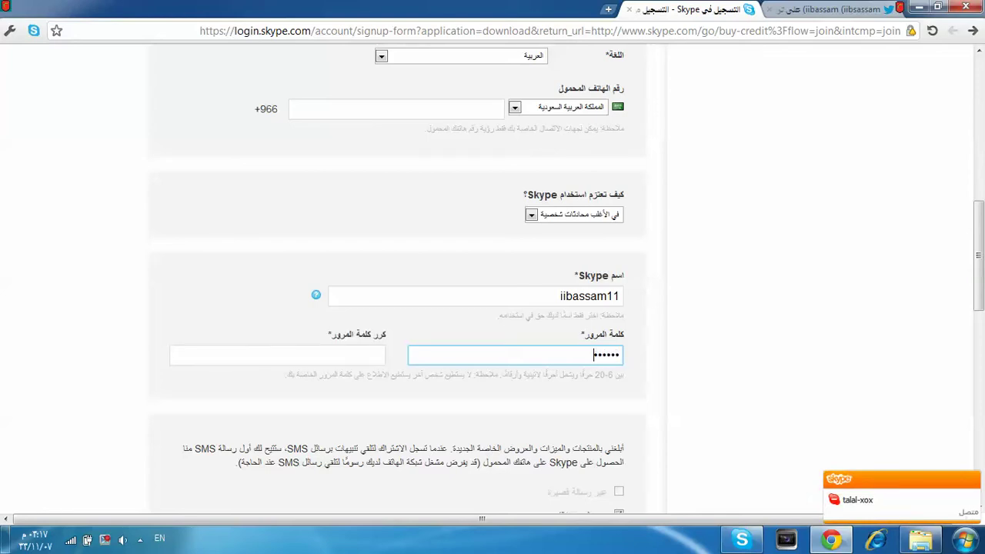
{"action": "key", "text": "BackSpace"}
{"action": "key", "text": "BackSpace"}
{"action": "key", "text": "BackSpace"}
{"action": "key", "text": "BackSpace"}
{"action": "key", "text": "BackSpace"}
{"action": "key", "text": "BackSpace"}
{"action": "type", "text": "1234567"}
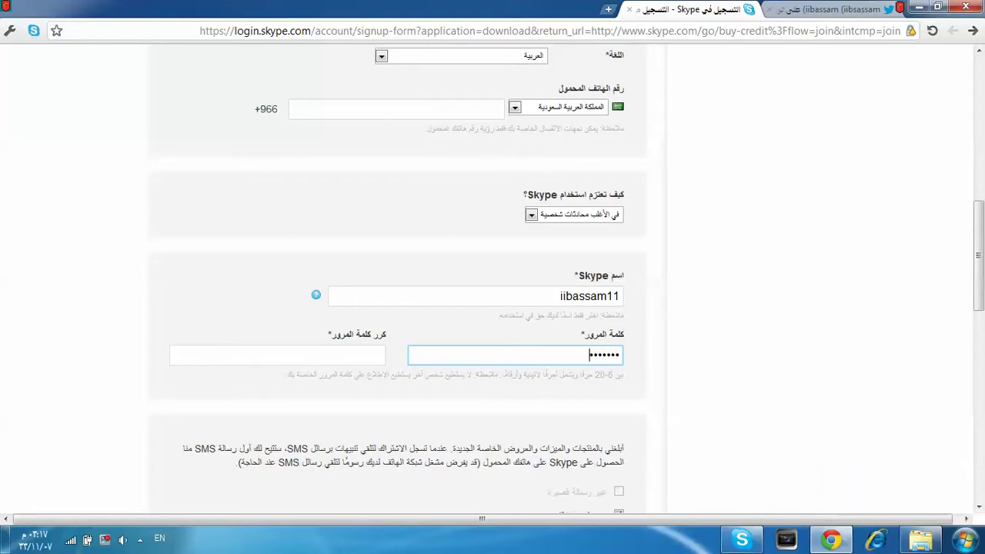
{"action": "key", "text": "Caps_Lock"}
{"action": "key", "text": "Tab"}
{"action": "key", "text": "Caps_Lock"}
{"action": "type", "text": "123456"}
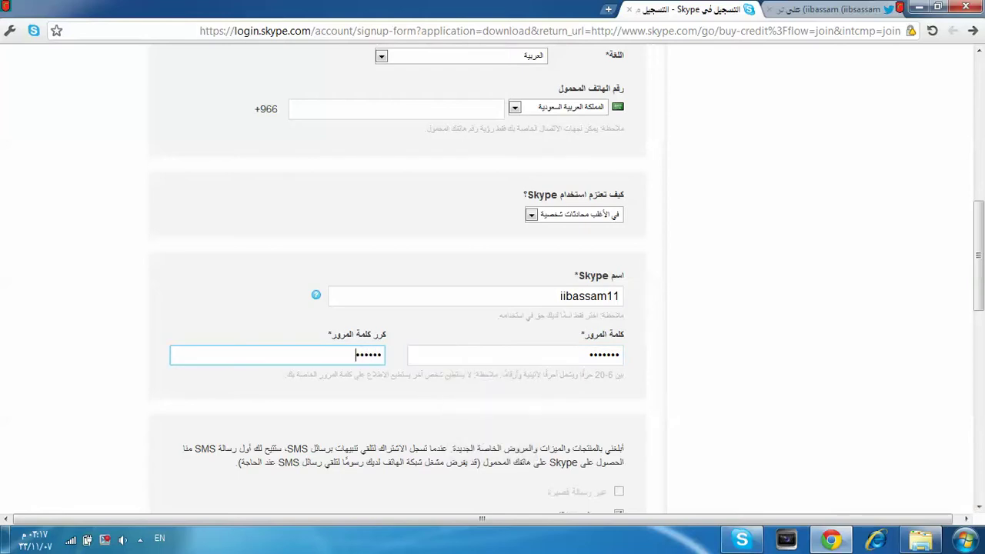
{"action": "type", "text": "7"}
{"action": "scroll", "coordinate": [568, 280], "scroll_direction": "down", "scroll_amount": 3}
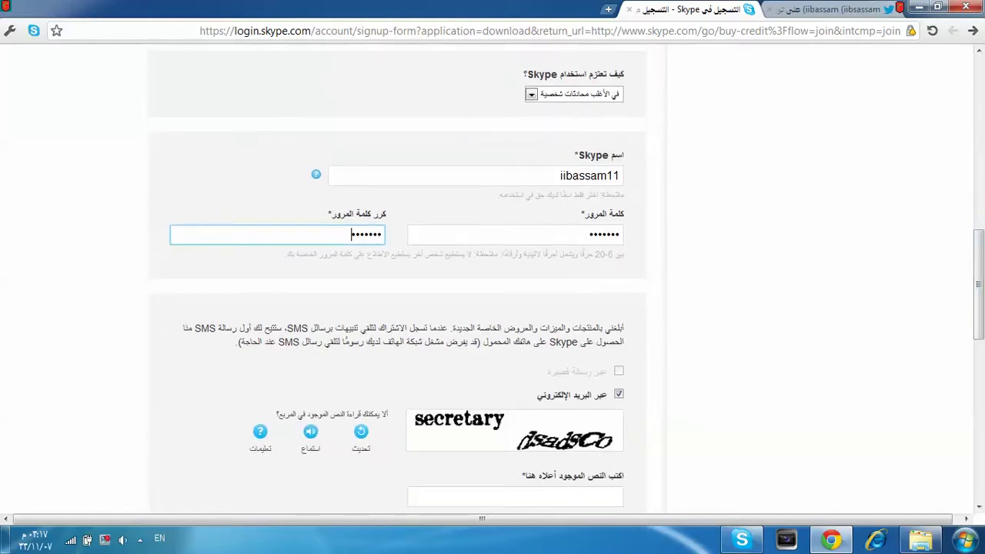
Step: Type the two captcha words and submit the sign-up form
{"action": "key", "text": "Tab"}
{"action": "scroll", "coordinate": [492, 280], "scroll_direction": "up", "scroll_amount": 10}
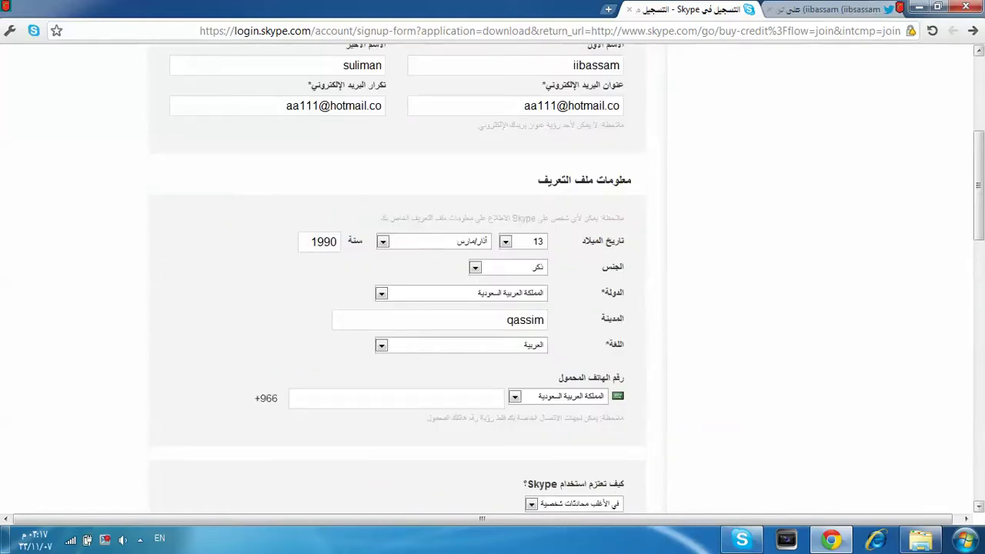
{"action": "scroll", "coordinate": [492, 281], "scroll_direction": "down", "scroll_amount": 7}
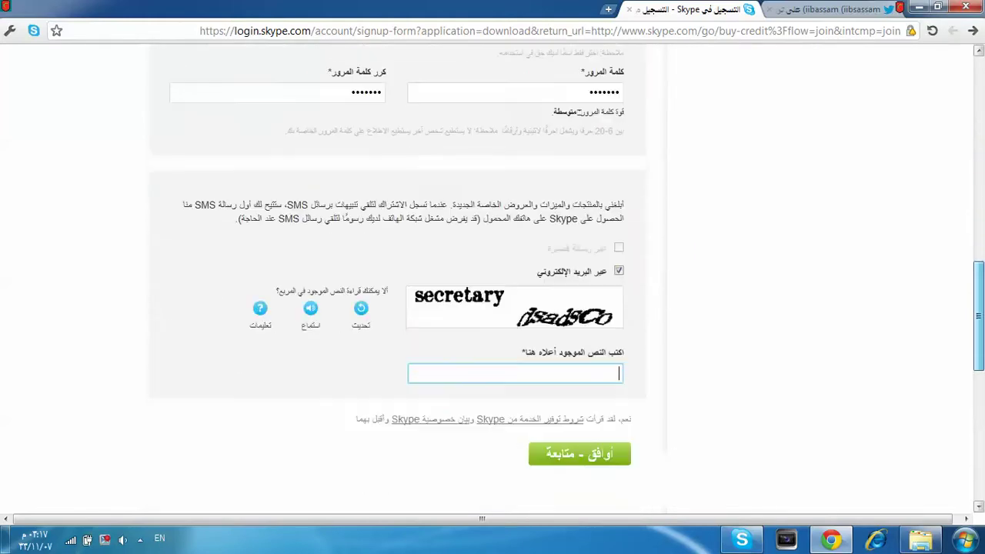
{"action": "type", "text": "se"}
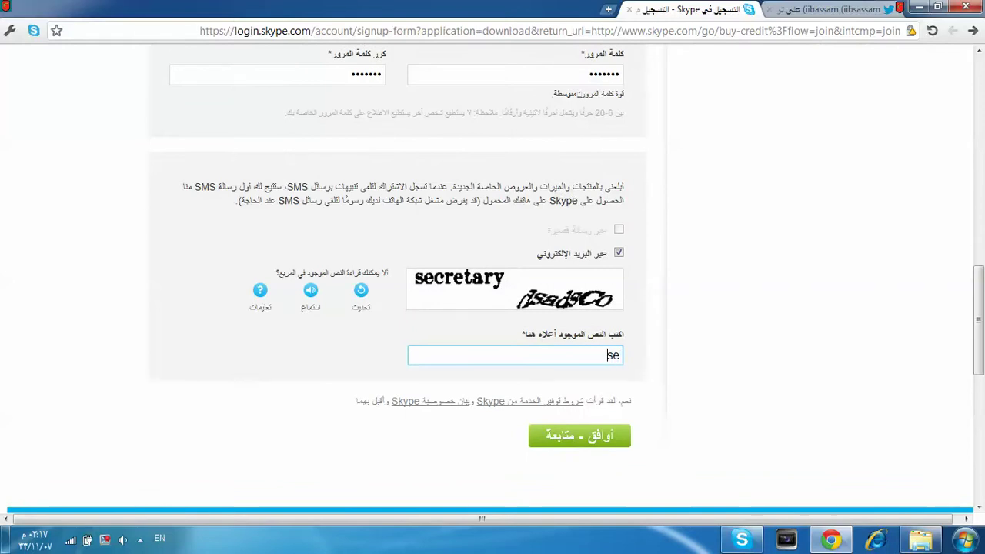
{"action": "type", "text": "c"}
{"action": "type", "text": "retar"}
{"action": "type", "text": "s"}
{"action": "key", "text": "BackSpace"}
{"action": "key", "text": "BackSpace"}
{"action": "key", "text": "BackSpace"}
{"action": "type", "text": "dsads"}
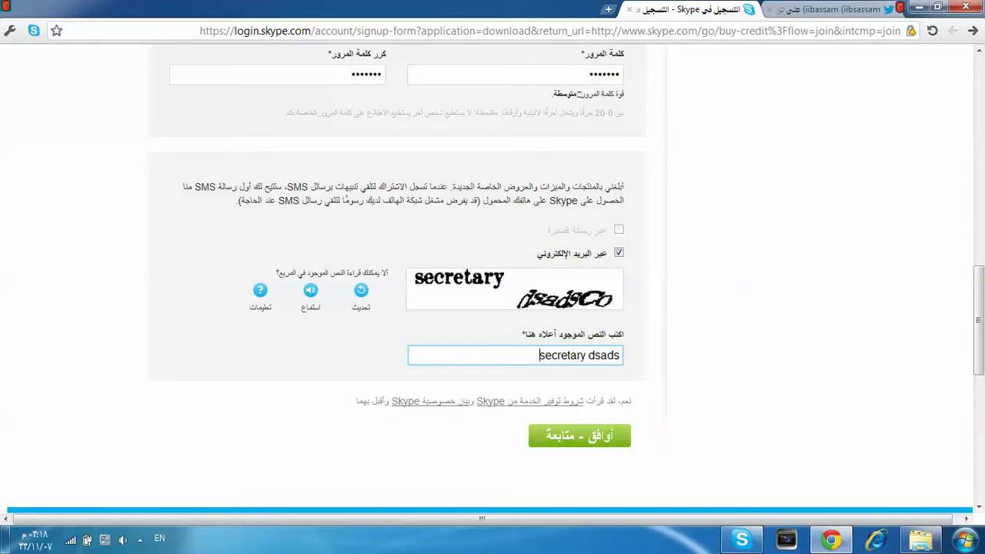
{"action": "type", "text": "co"}
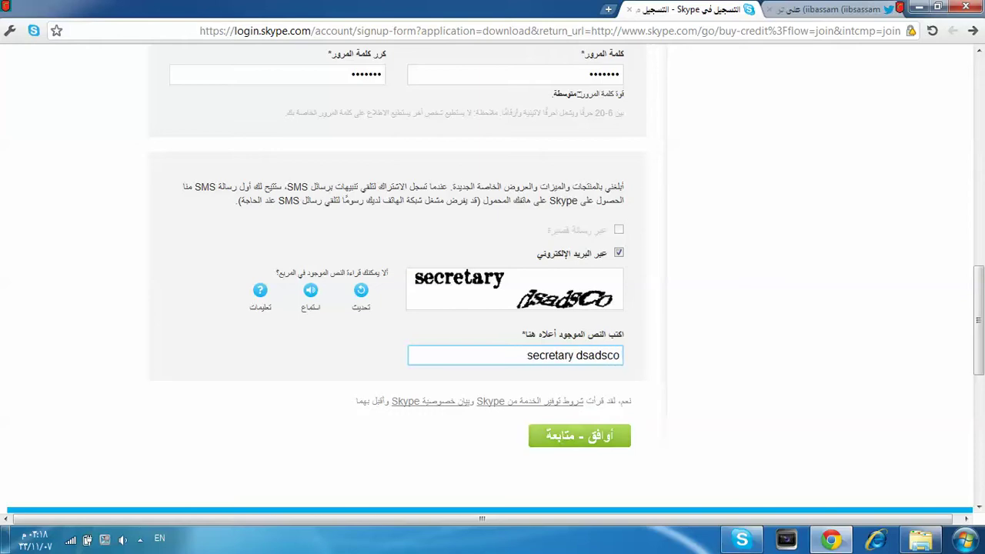
{"action": "key", "text": "Return"}
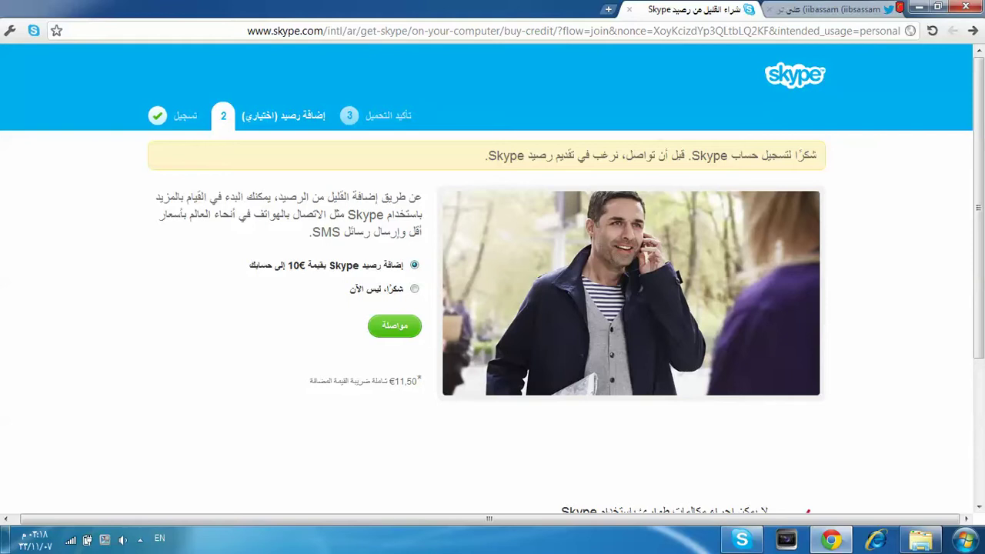
Step: Choose 'No thanks, not now' on the add-credit page and continue
{"action": "left_click_drag", "start_coordinate": [312, 265], "coordinate": [349, 289]}
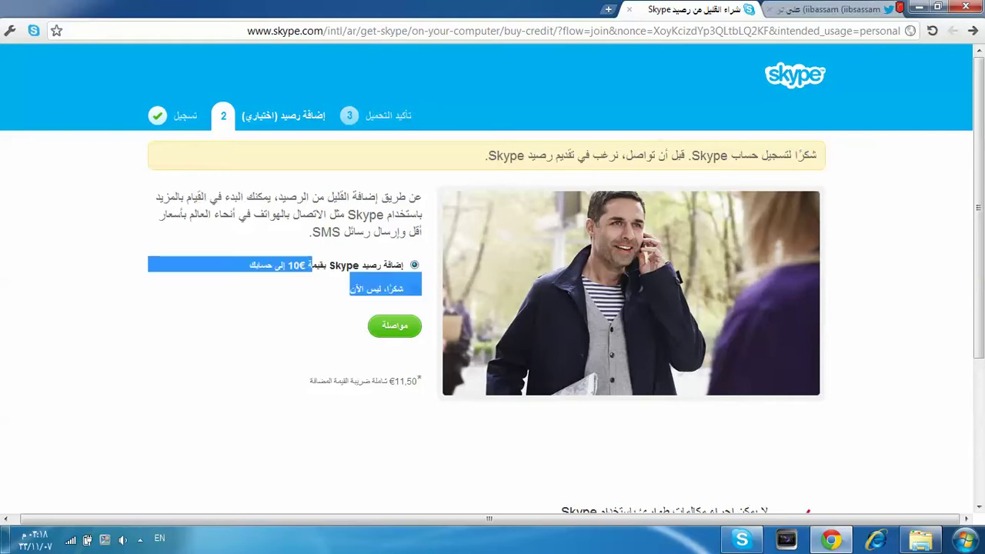
{"action": "left_click", "coordinate": [349, 289]}
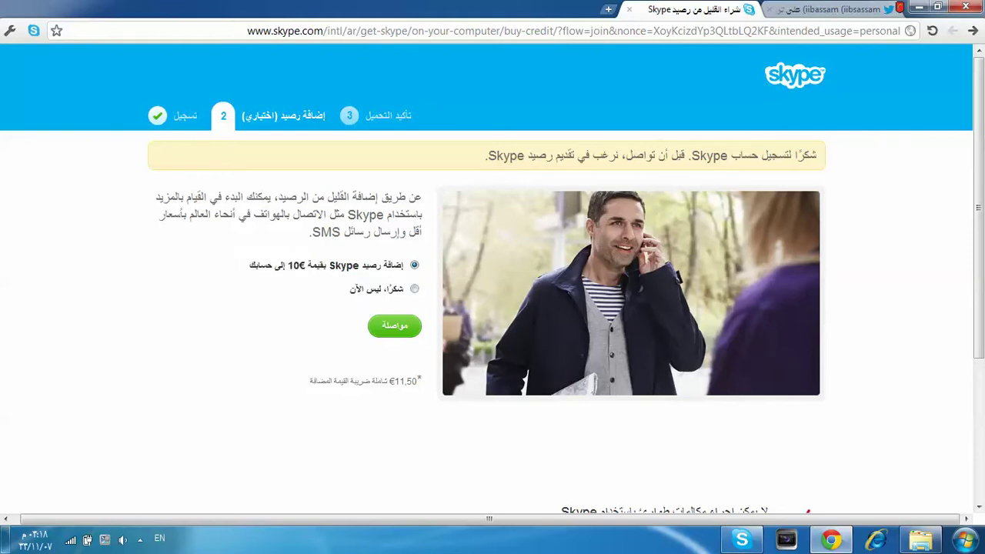
{"action": "key", "text": "Down"}
{"action": "key", "text": "Return"}
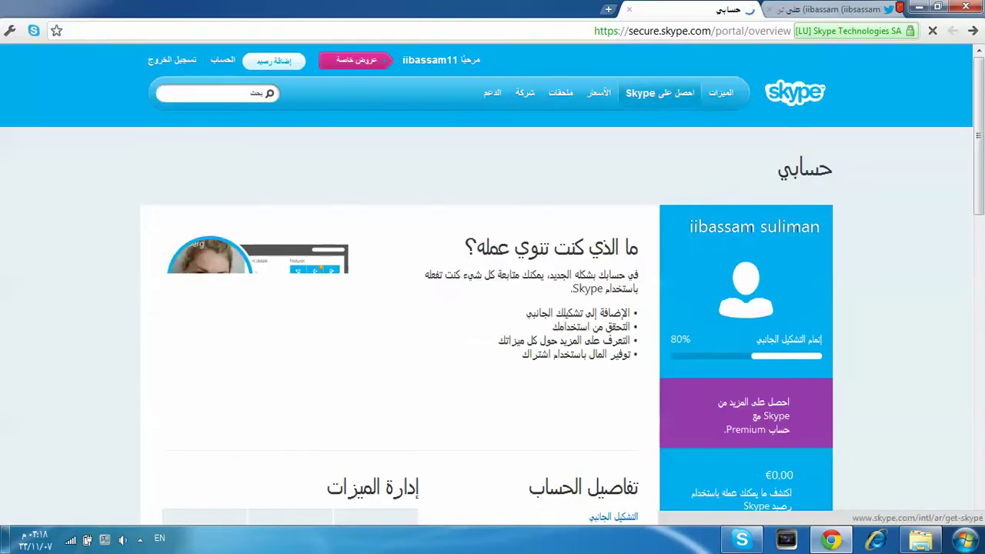
Step: Review the My Account overview page, then minimise Chrome to show the desktop
{"action": "mouse_move", "coordinate": [659, 92]}
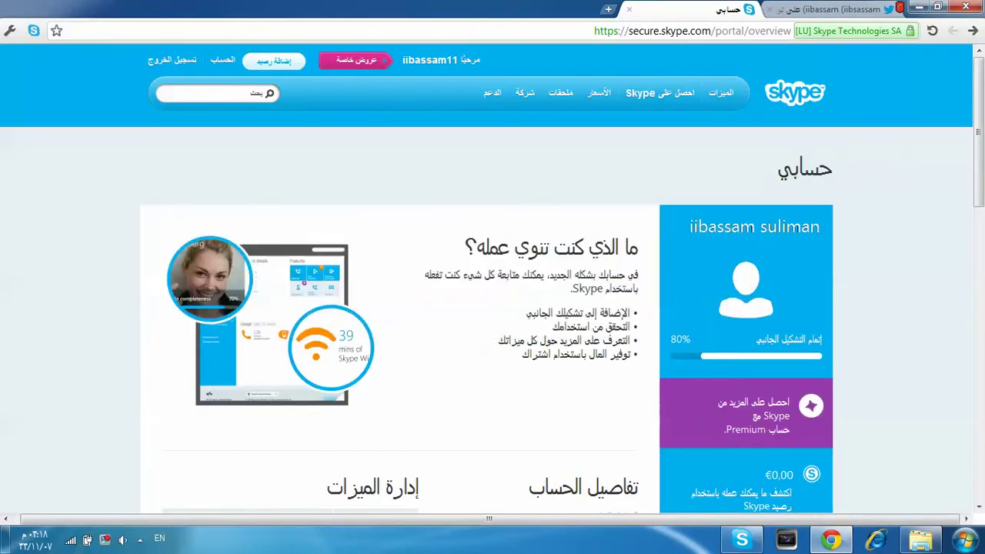
{"action": "scroll", "coordinate": [493, 279], "scroll_direction": "down", "scroll_amount": 3}
{"action": "double_click", "coordinate": [711, 91]}
{"action": "scroll", "coordinate": [493, 279], "scroll_direction": "up", "scroll_amount": 3}
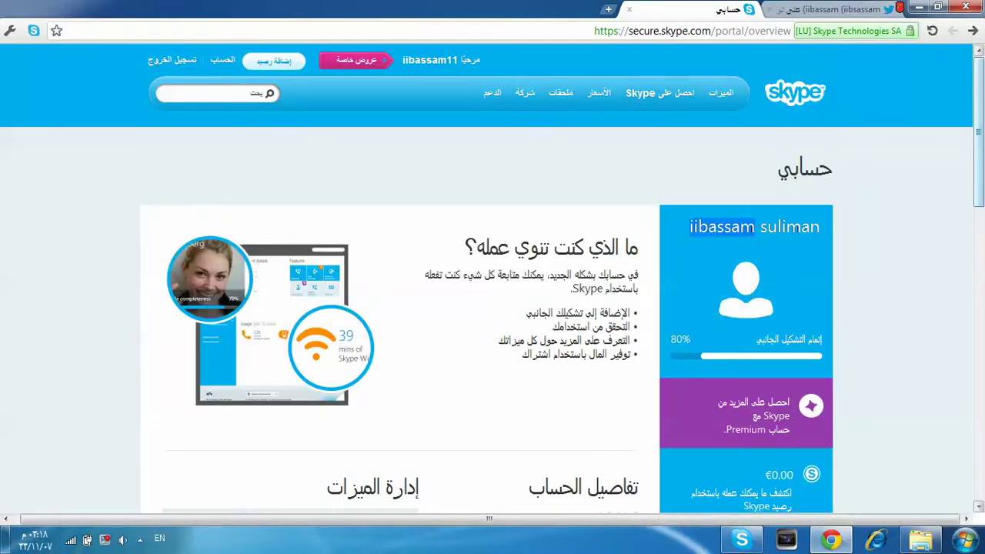
{"action": "scroll", "coordinate": [492, 278], "scroll_direction": "down", "scroll_amount": 1}
{"action": "key", "text": "super+d"}
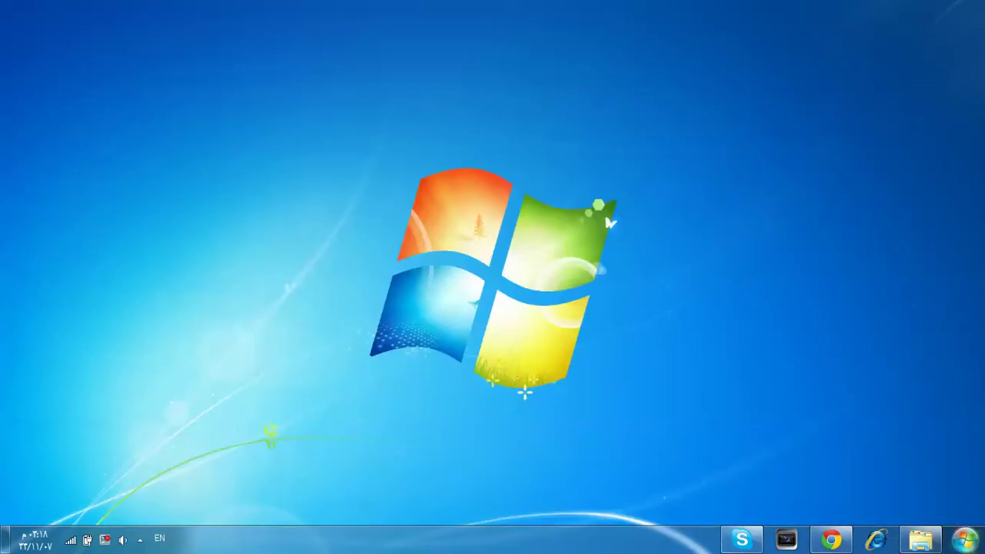
Step: Launch Skype from the Start menu
{"action": "left_click", "coordinate": [965, 539]}
{"action": "key", "text": "Up"}
{"action": "key", "text": "Up"}
{"action": "key", "text": "Up"}
{"action": "key", "text": "Up"}
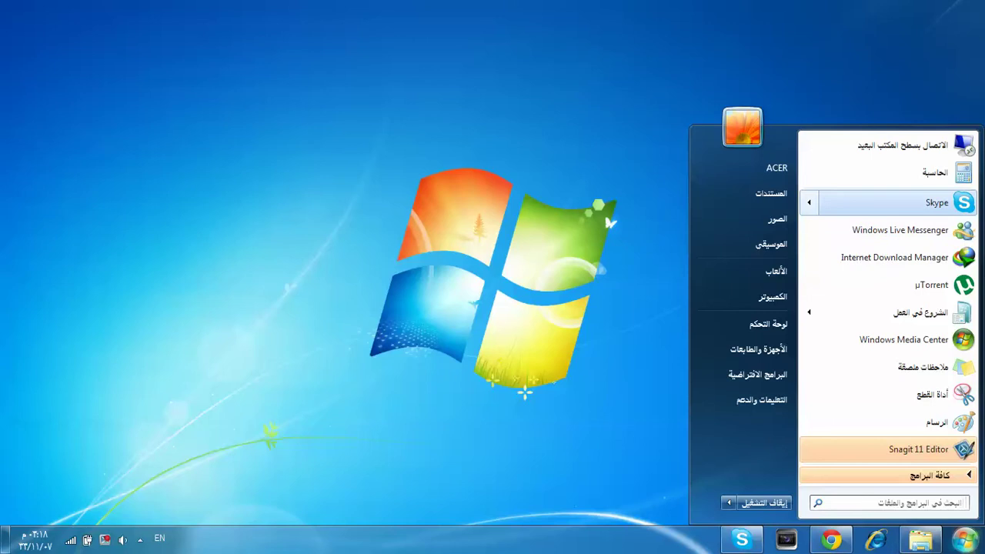
{"action": "key", "text": "Return"}
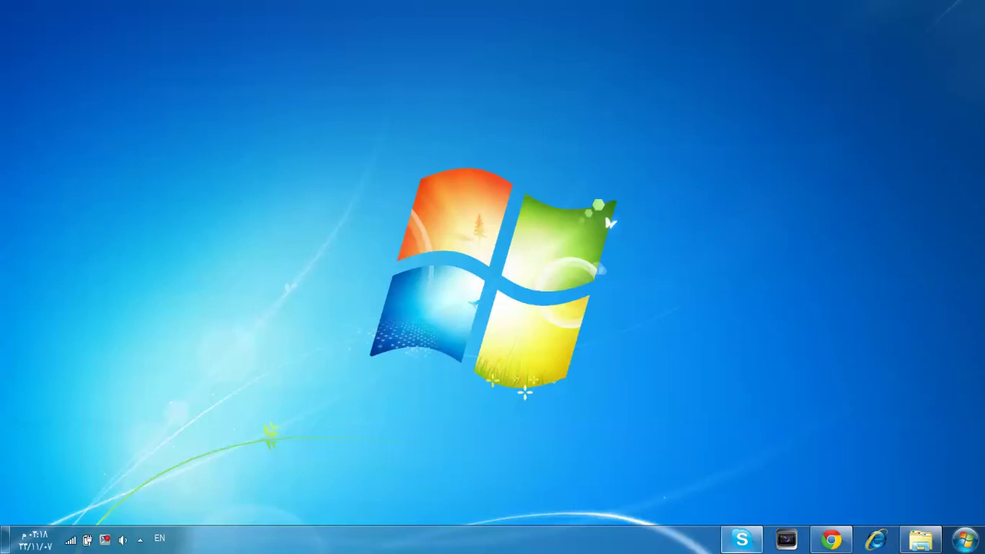
Step: Sign out of the current account from the Skype menu
{"action": "key", "text": "alt+s"}
{"action": "key", "text": "Up"}
{"action": "key", "text": "Up"}
{"action": "key", "text": "Return"}
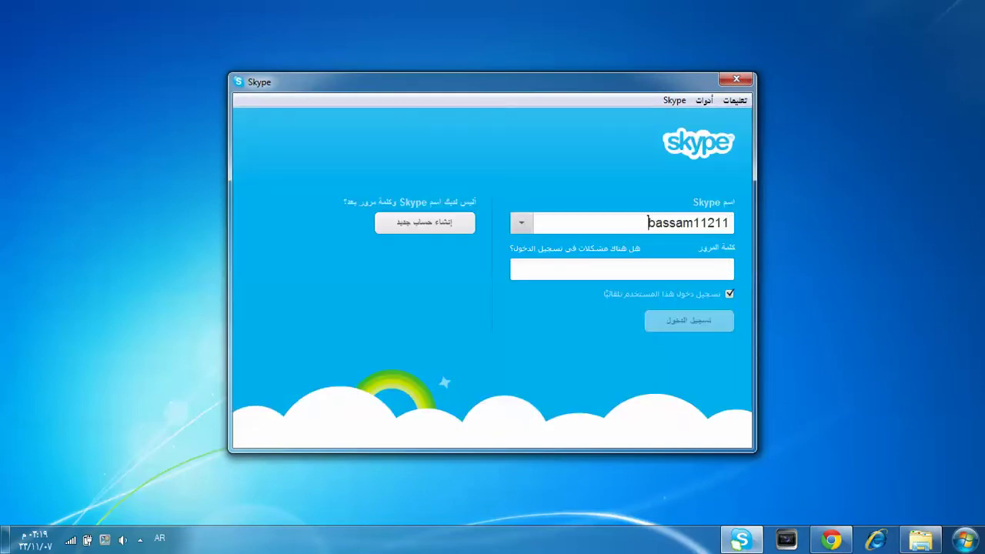
Step: Replace the Skype name with the new account's name, enter its password and sign in
{"action": "key", "text": "ctrl+a"}
{"action": "key", "text": "BackSpace"}
{"action": "type", "text": "ه"}
{"action": "key", "text": "BackSpace"}
{"action": "key", "text": "alt+shift"}
{"action": "type", "text": "iibassam"}
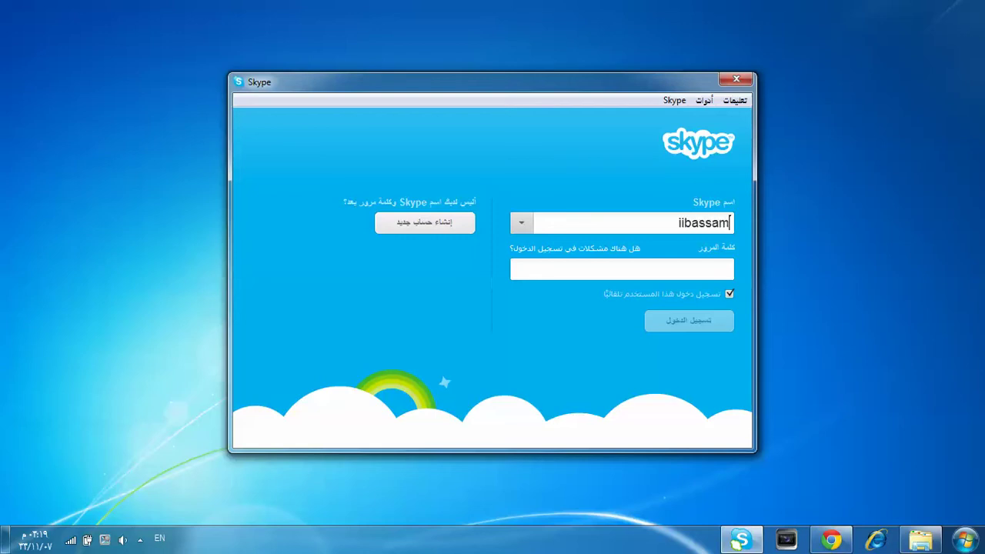
{"action": "type", "text": "11"}
{"action": "key", "text": "Tab"}
{"action": "type", "text": "1"}
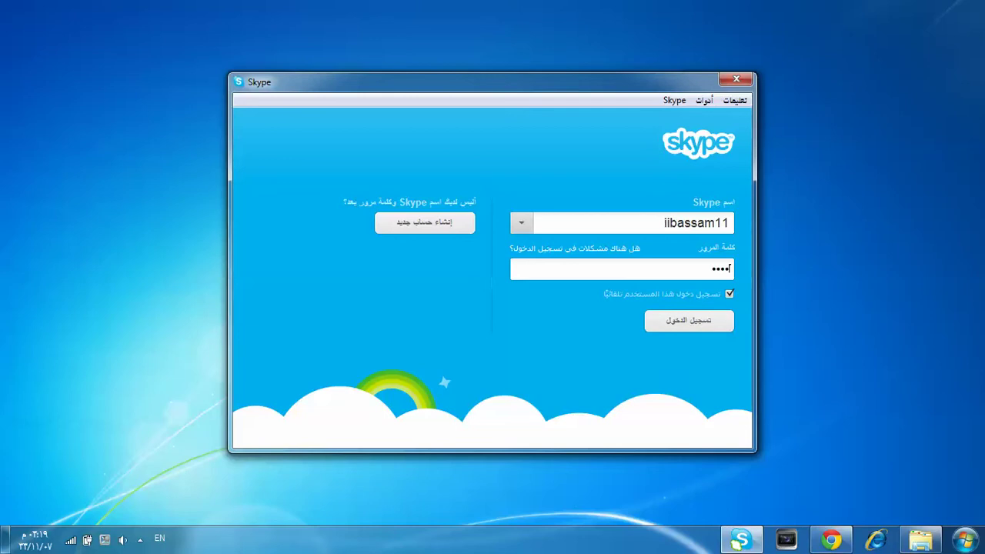
{"action": "key", "text": "Return"}
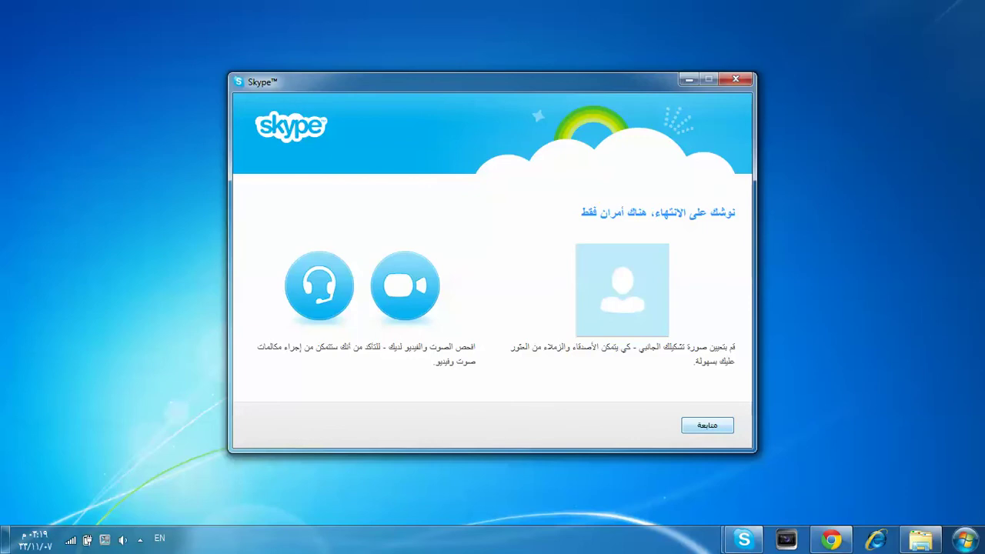
Step: Continue past the intro and audio/video pages, choose Add later, and start using Skype
{"action": "key", "text": "Return"}
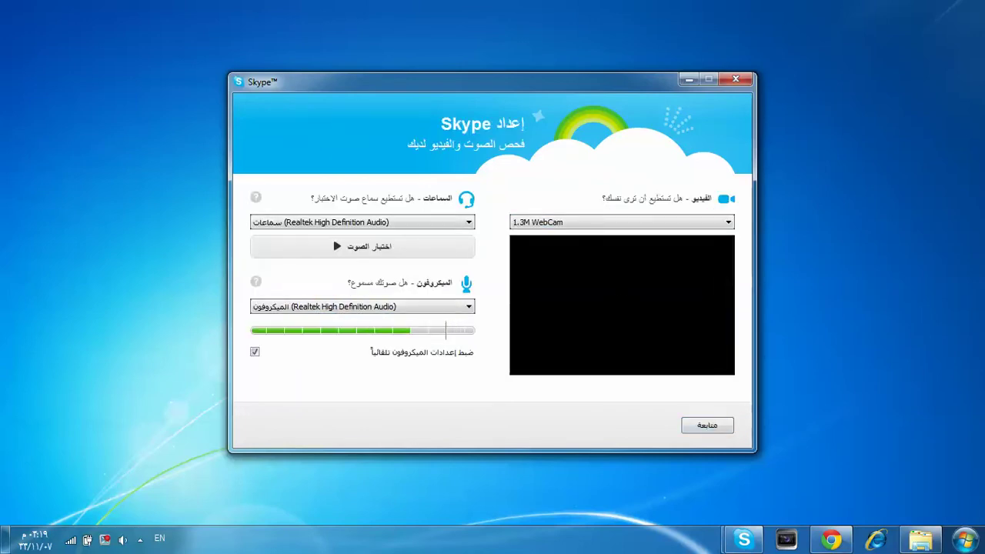
{"action": "key", "text": "Return"}
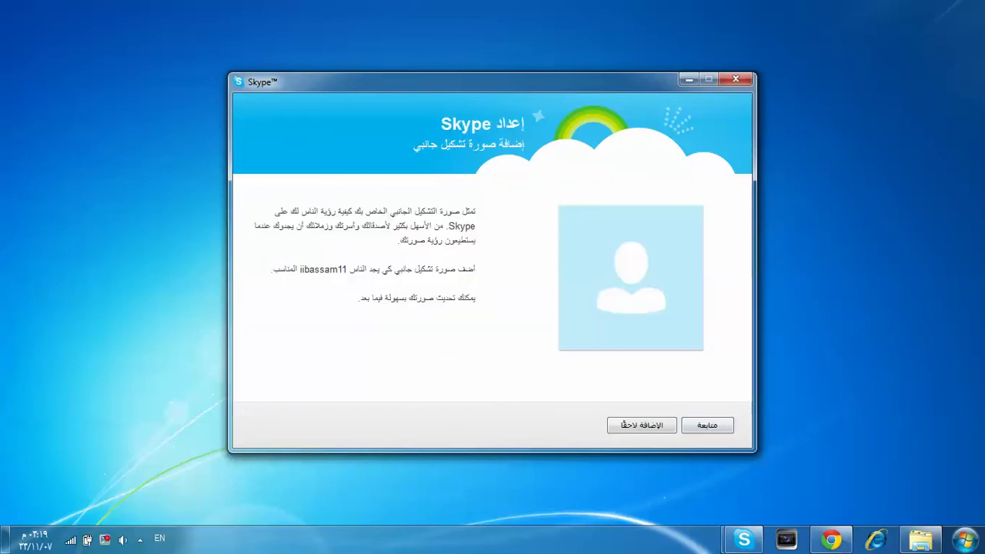
{"action": "key", "text": "Tab"}
{"action": "key", "text": "Return"}
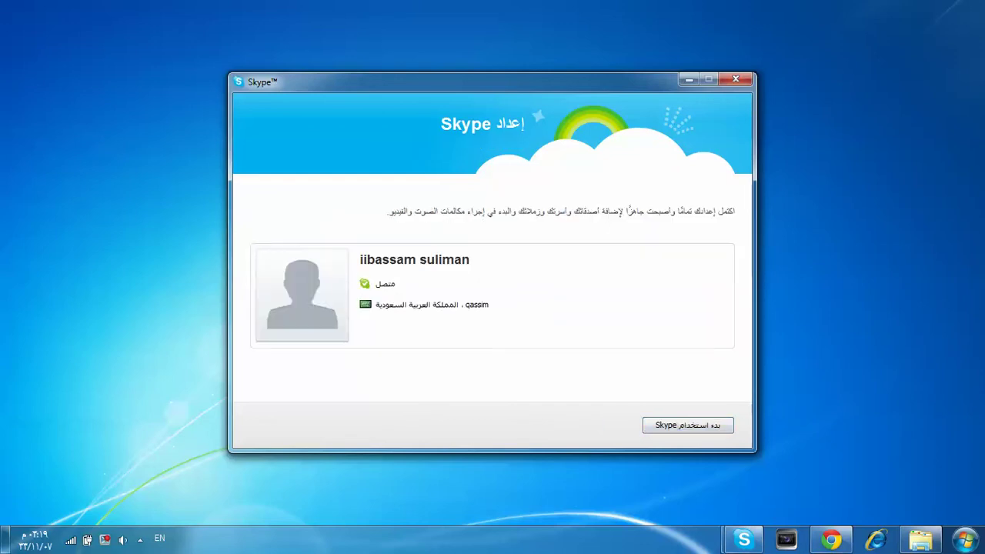
{"action": "key", "text": "Return"}
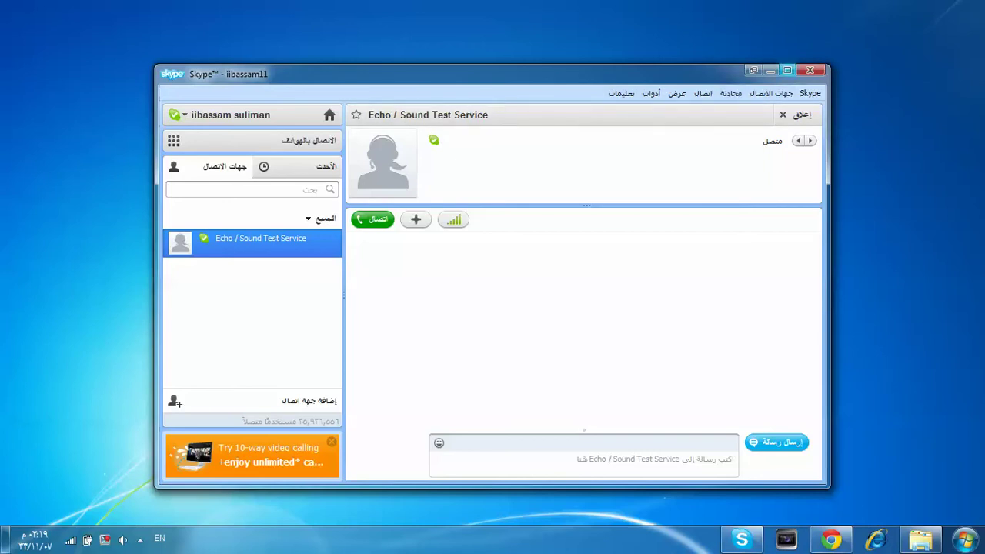
{"action": "left_click", "coordinate": [770, 70]}
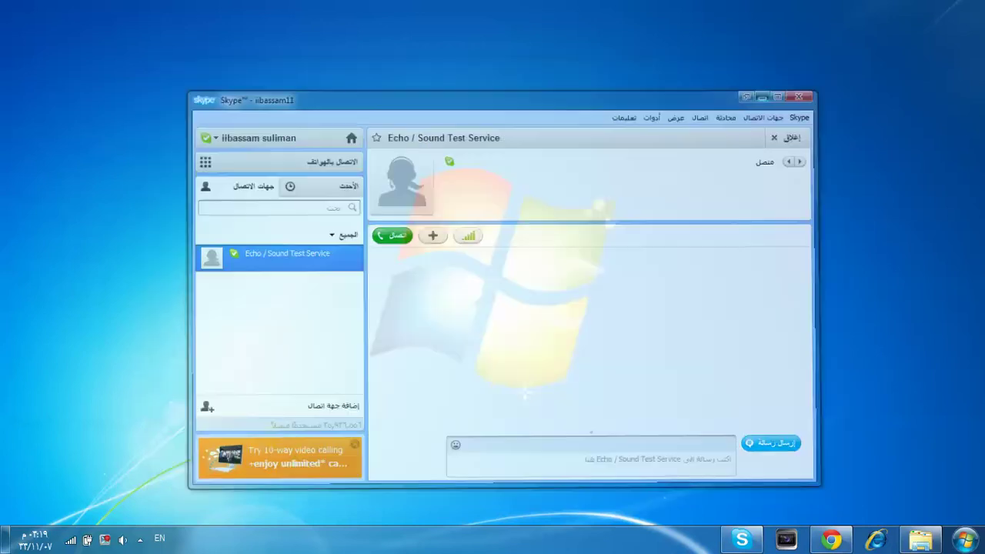
{"action": "left_click", "coordinate": [831, 539]}
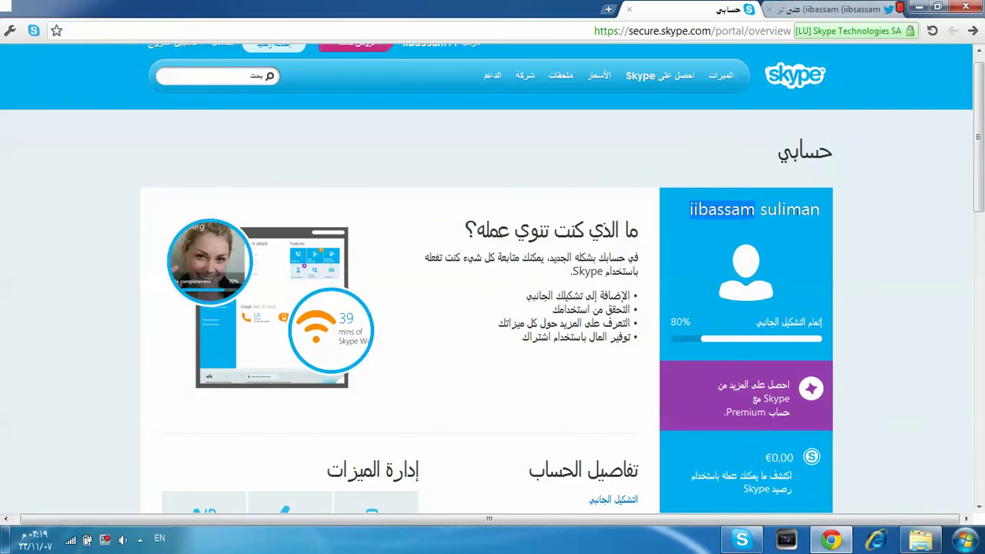
{"action": "left_click", "coordinate": [839, 9]}
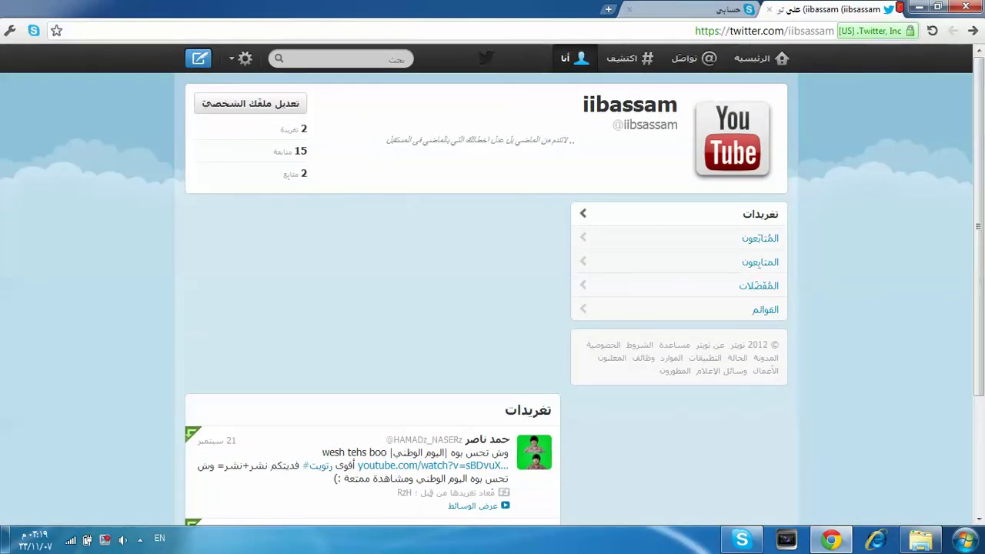
{"action": "left_click", "coordinate": [919, 7]}
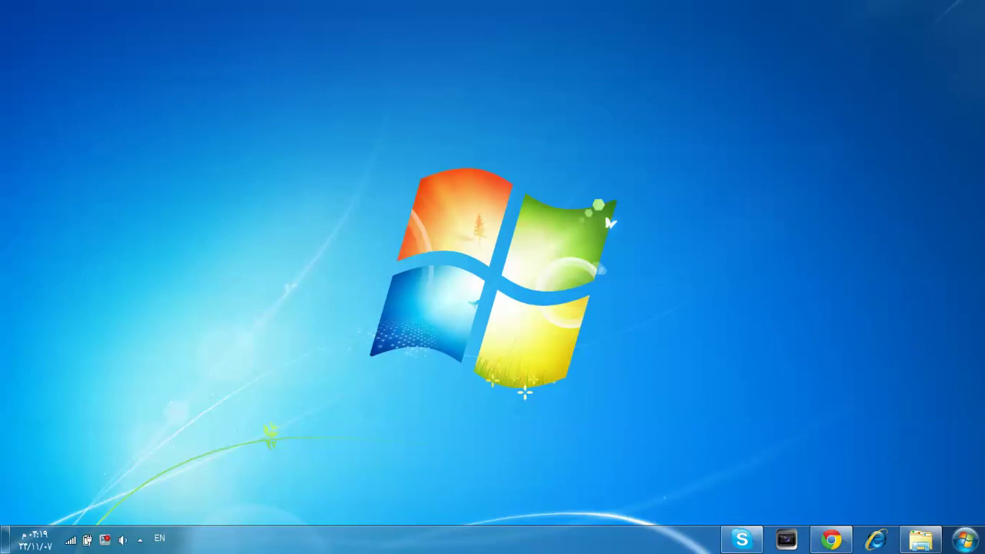
{"action": "left_click", "coordinate": [741, 539]}
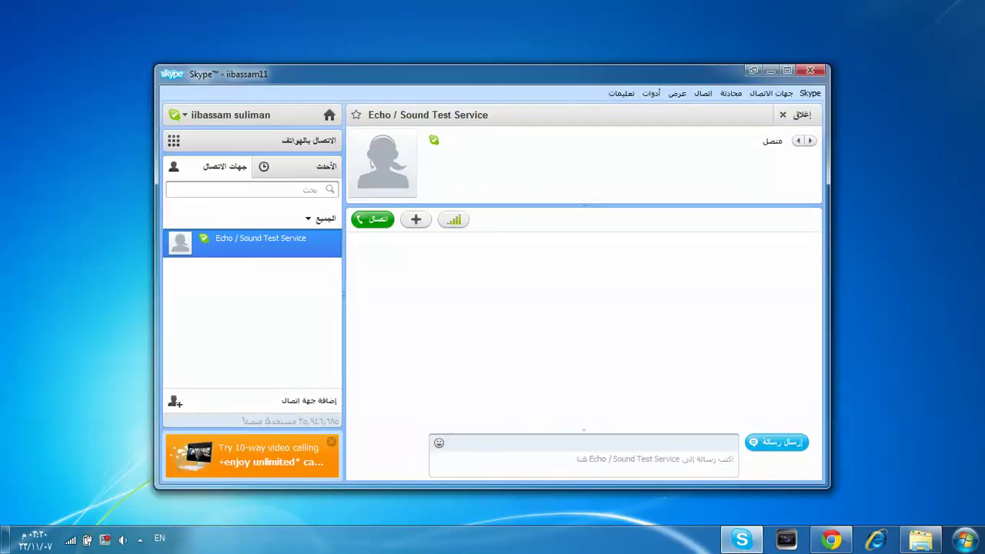